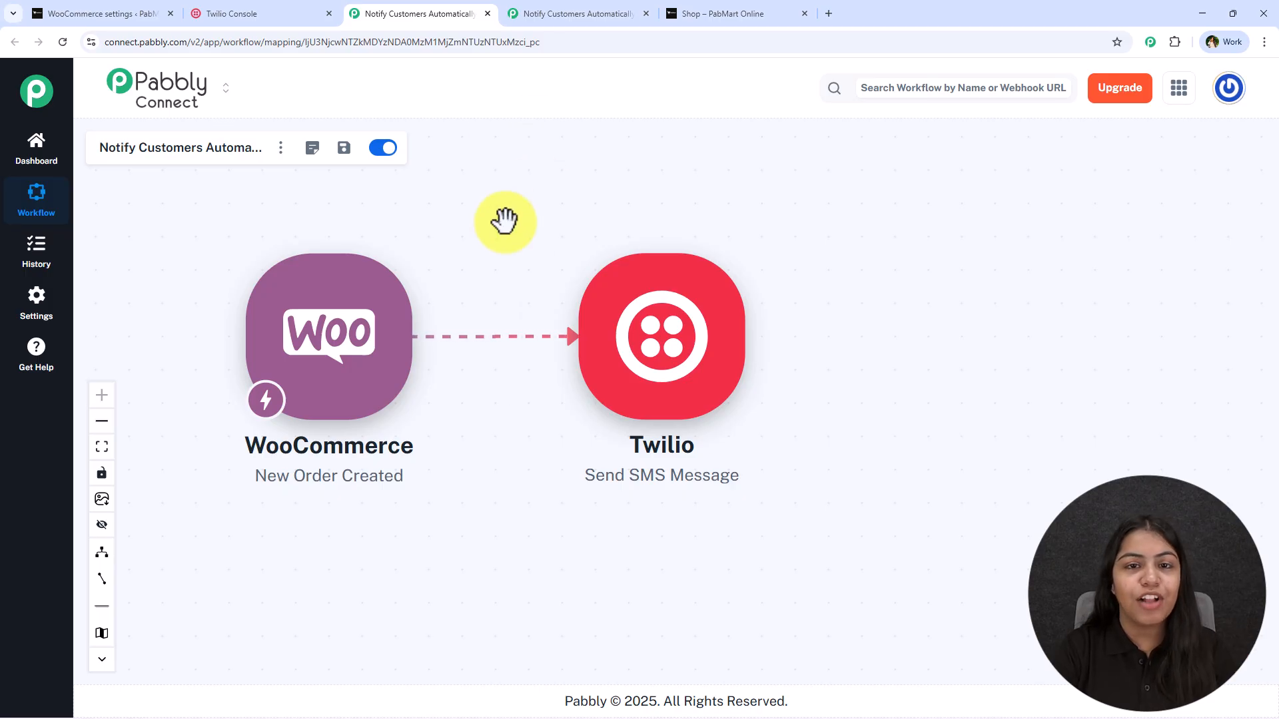
Step: Switch from the finished WooCommerce-to-Twilio workflow to the new workflow that has no trigger yet
drag(503, 219, 542, 234)
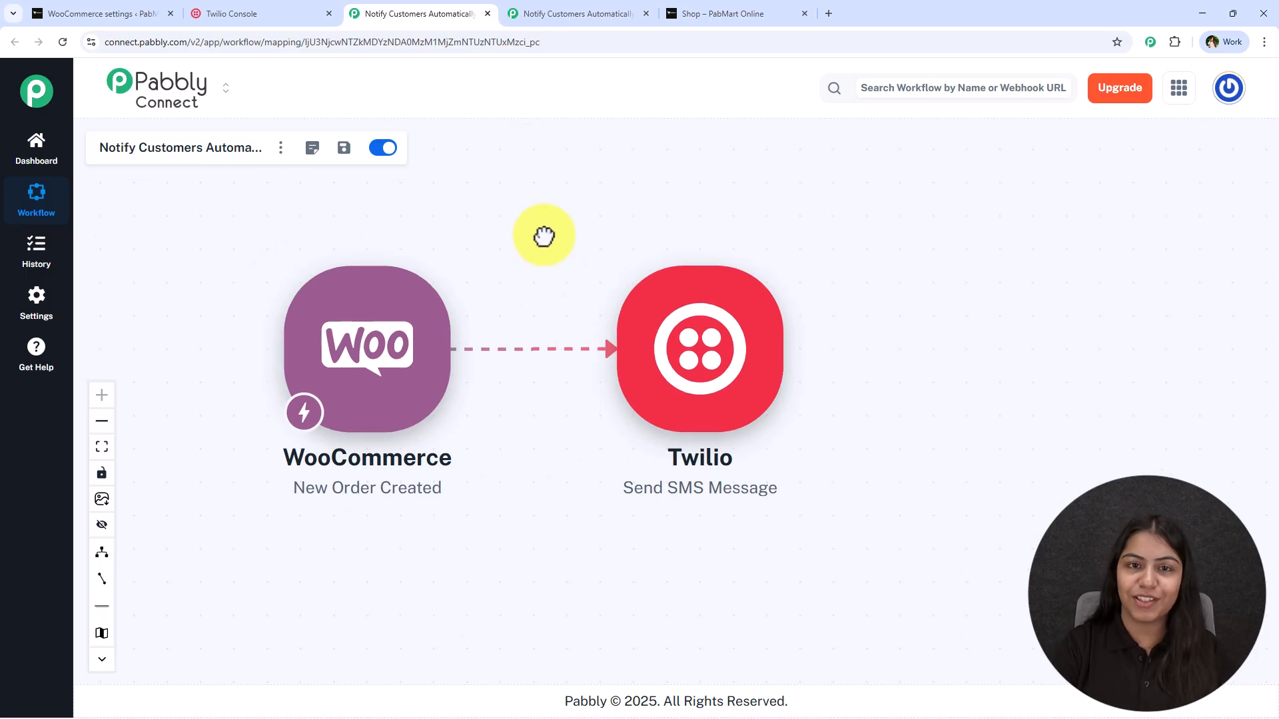
click(579, 14)
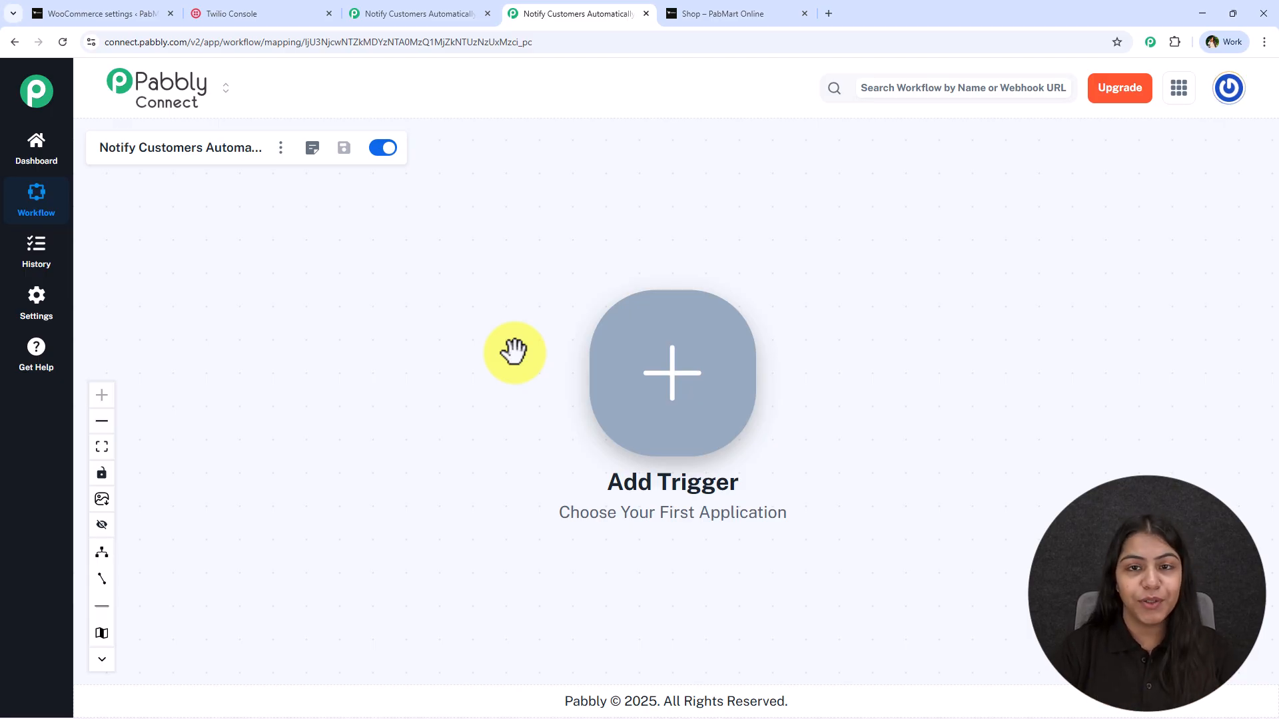
Step: Open pabbly.com in a new browser tab, view the Pabbly Connect home page and close it again
click(833, 8)
text(pabbly.com/)
key(Return)
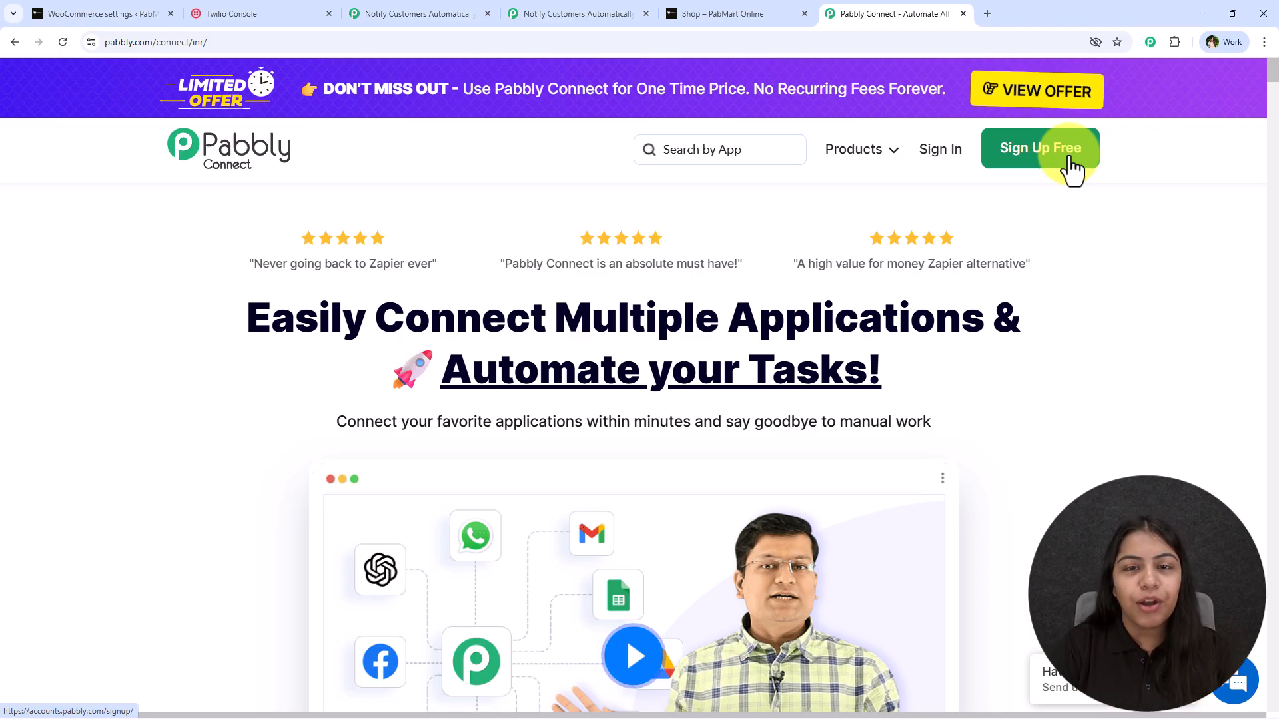
mouse_move(1017, 17)
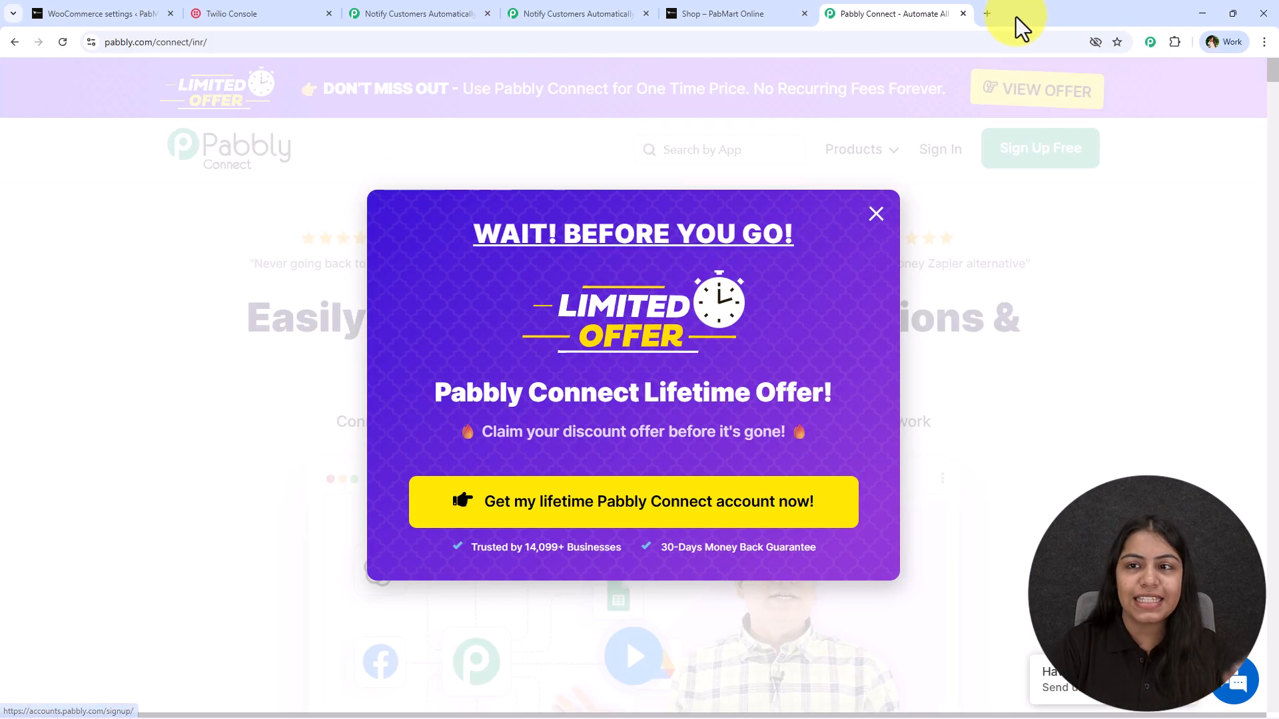
click(961, 12)
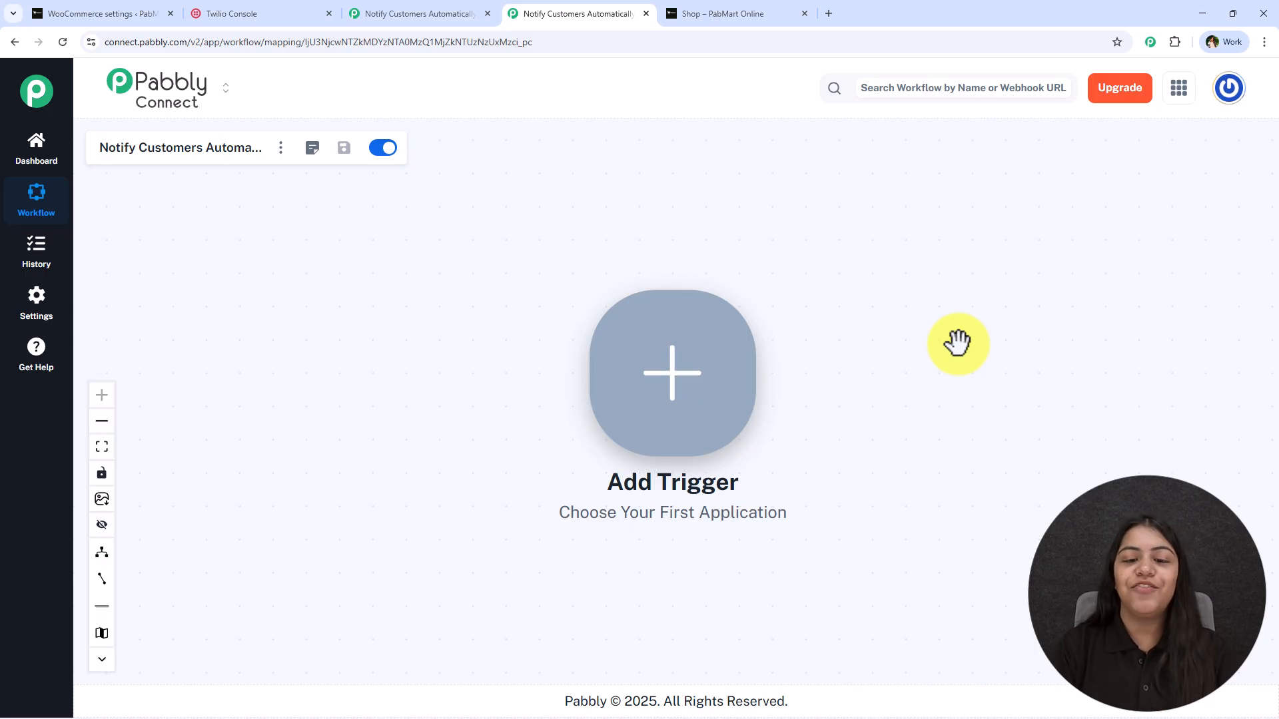
Step: Add a trigger to the empty workflow and choose WooCommerce as its app
drag(897, 437, 539, 386)
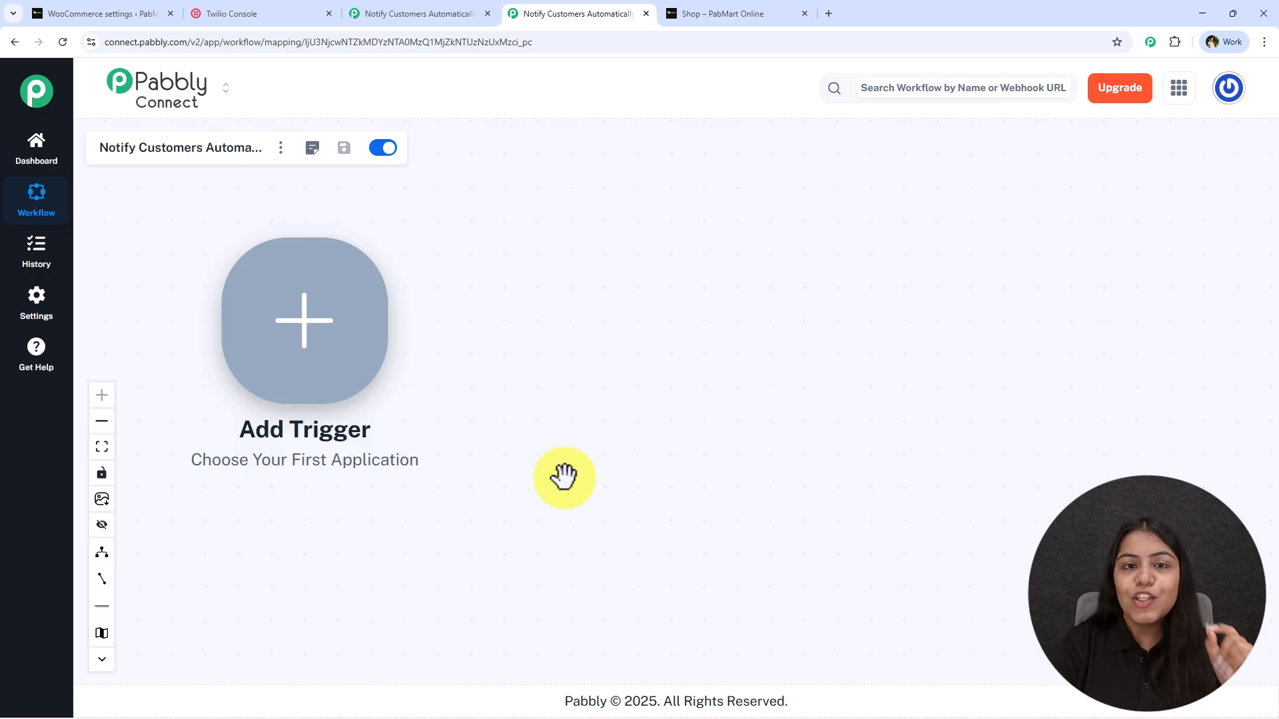
click(353, 359)
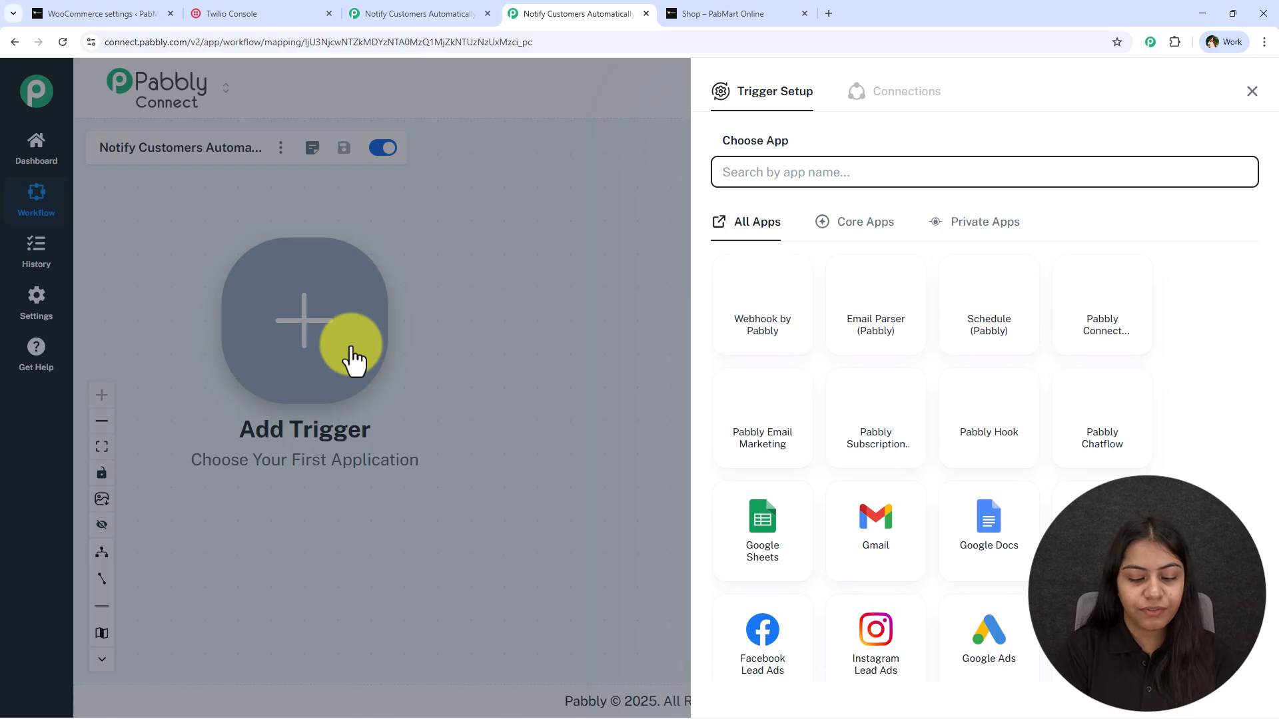
text(WOO)
key(BackSpace)
key(BackSpace)
text(OO)
key(BackSpace)
key(BackSpace)
text(oo)
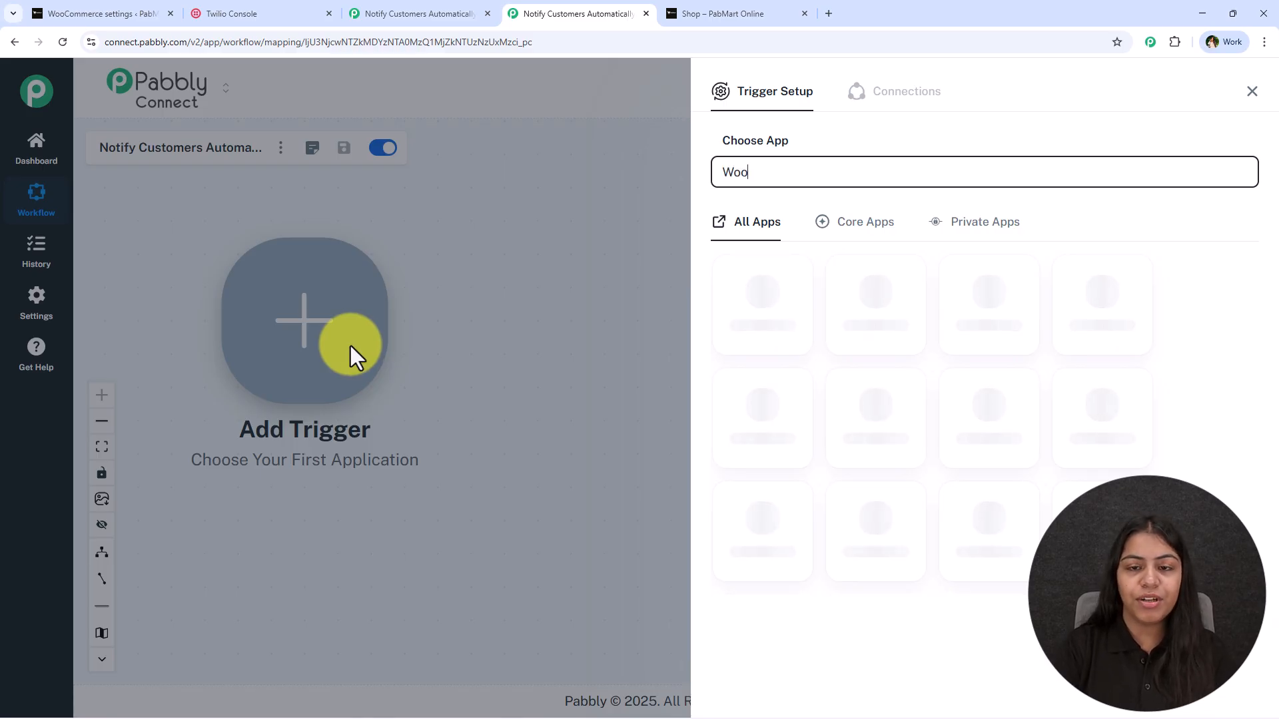
click(965, 343)
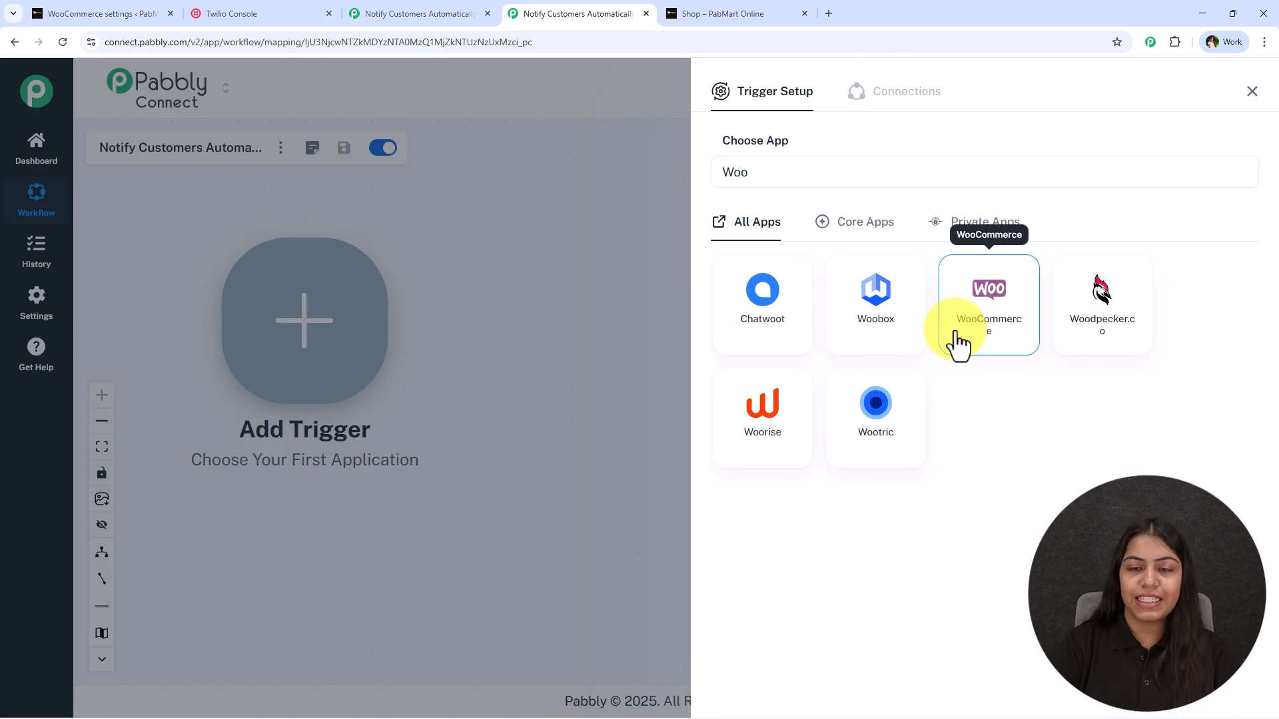
Step: Set the WooCommerce trigger's app event to New Order Created and connect it
click(867, 254)
click(873, 313)
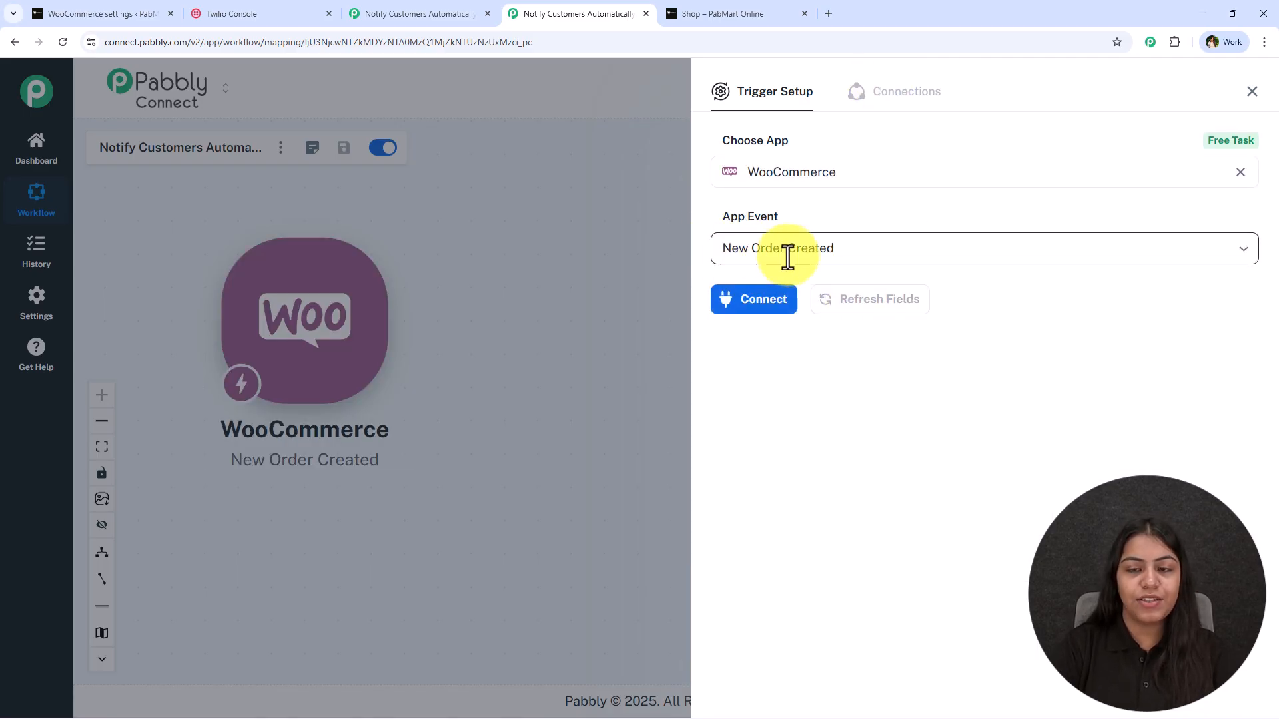
click(774, 306)
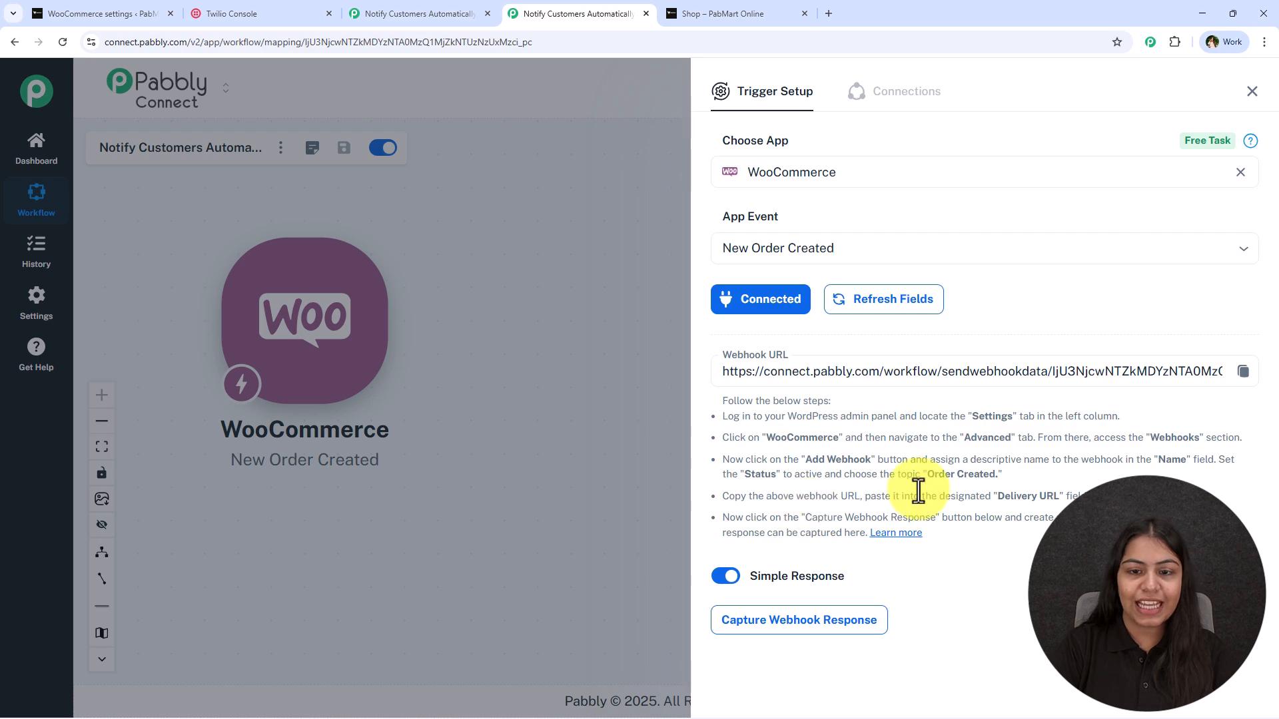
Step: Copy the trigger's webhook URL and open the Webhooks section of the WooCommerce advanced settings in WordPress
click(1242, 371)
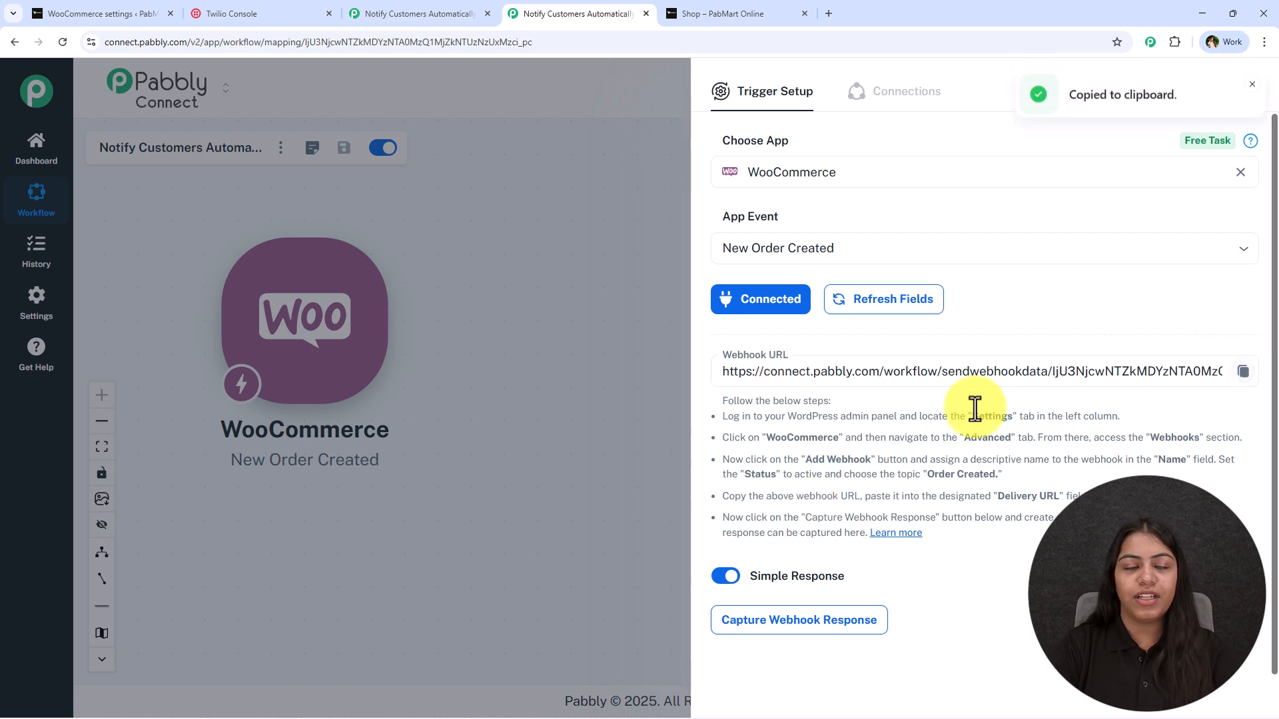
click(135, 14)
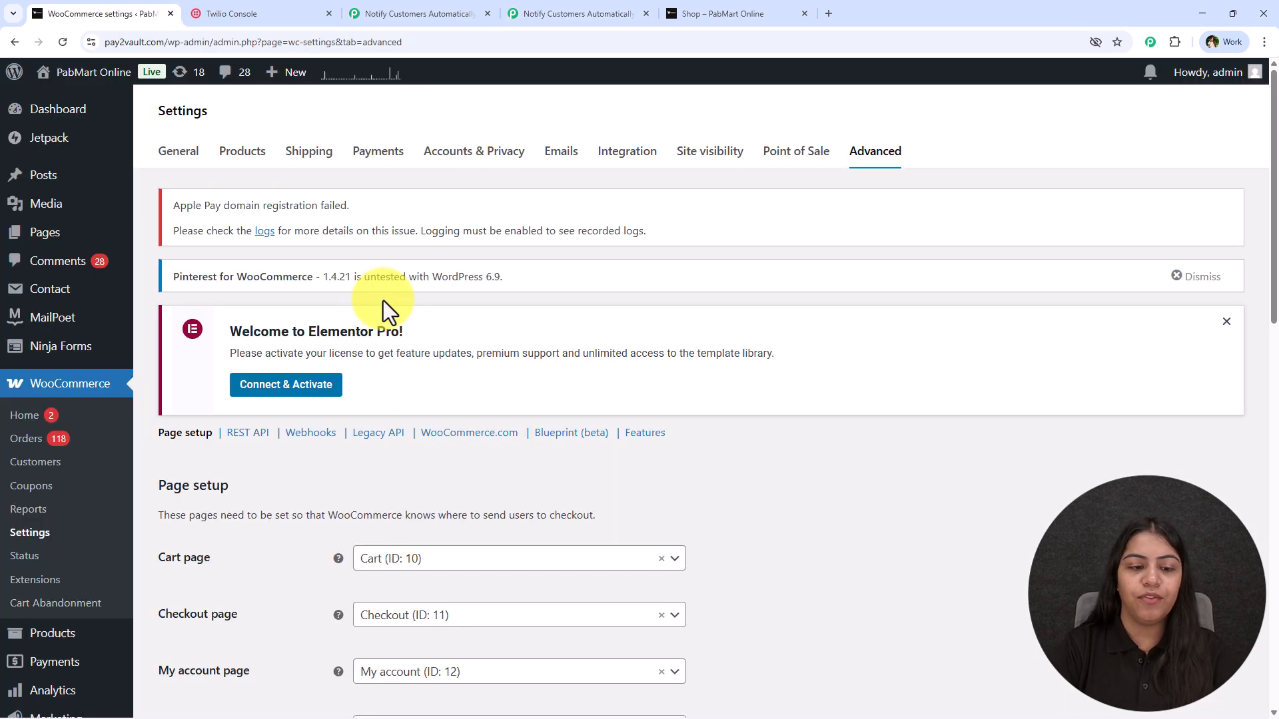
scroll(513, 413, down, 1)
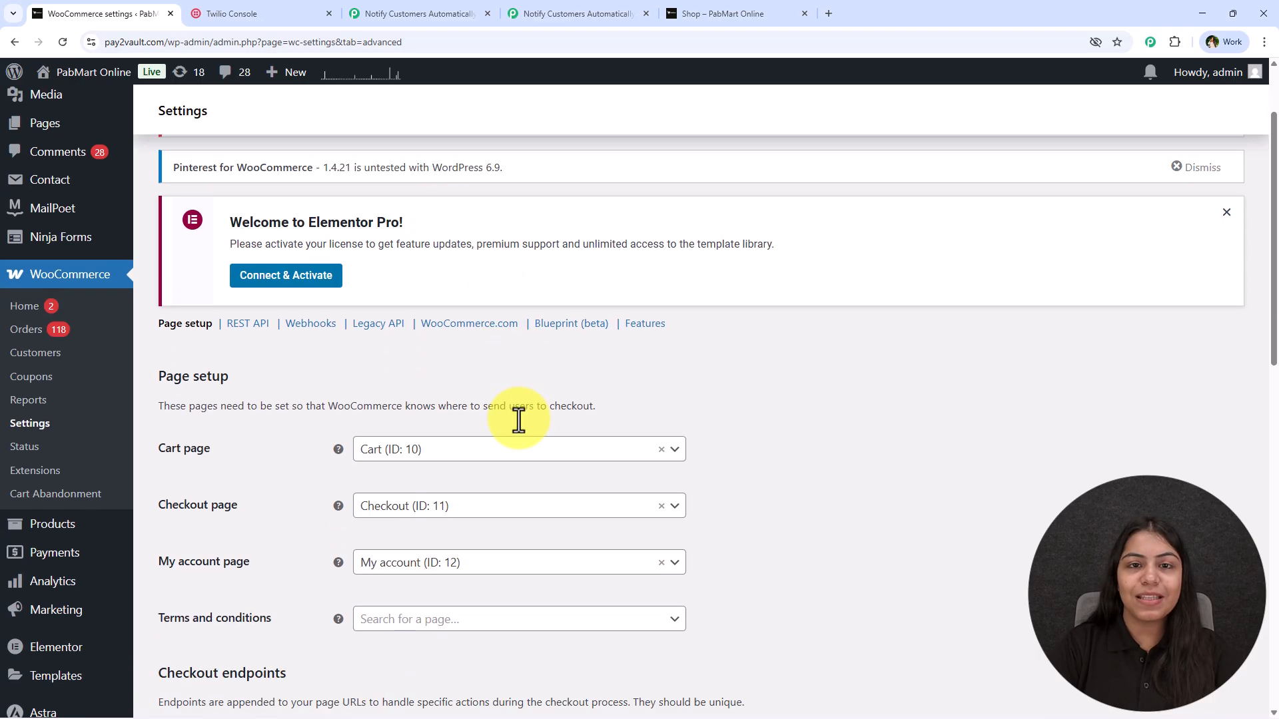
scroll(518, 419, down, 1)
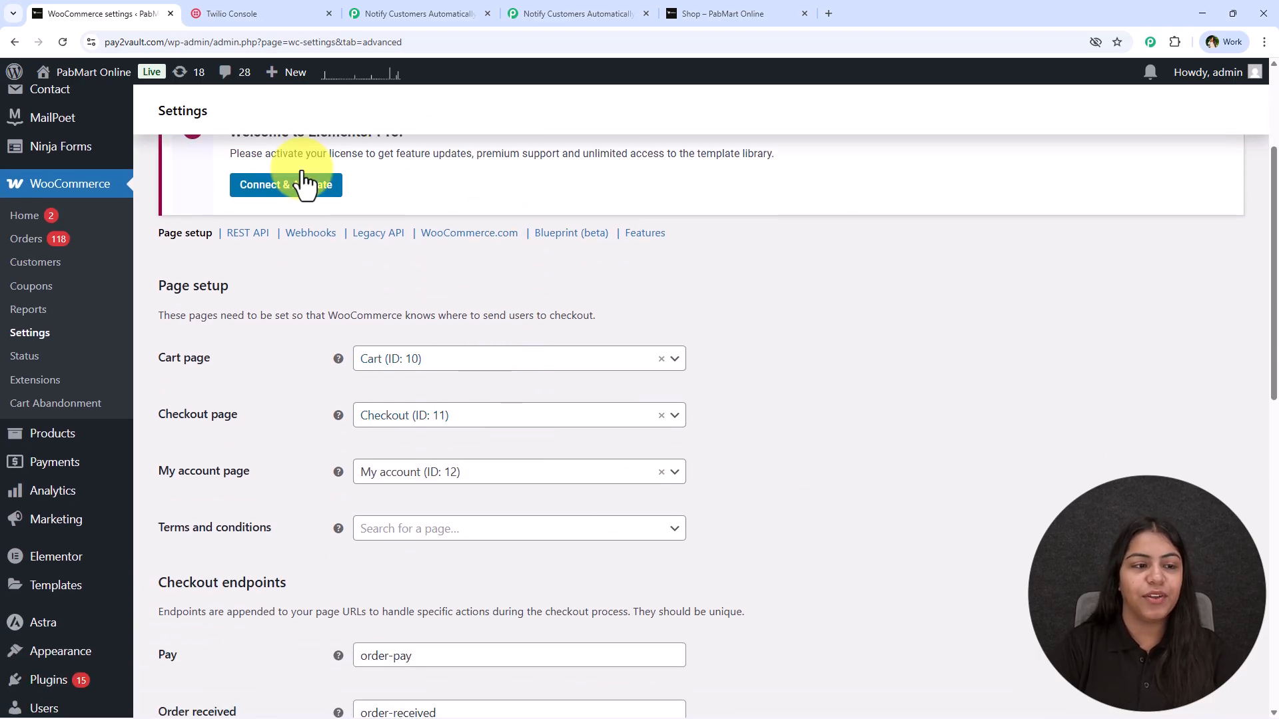
click(31, 337)
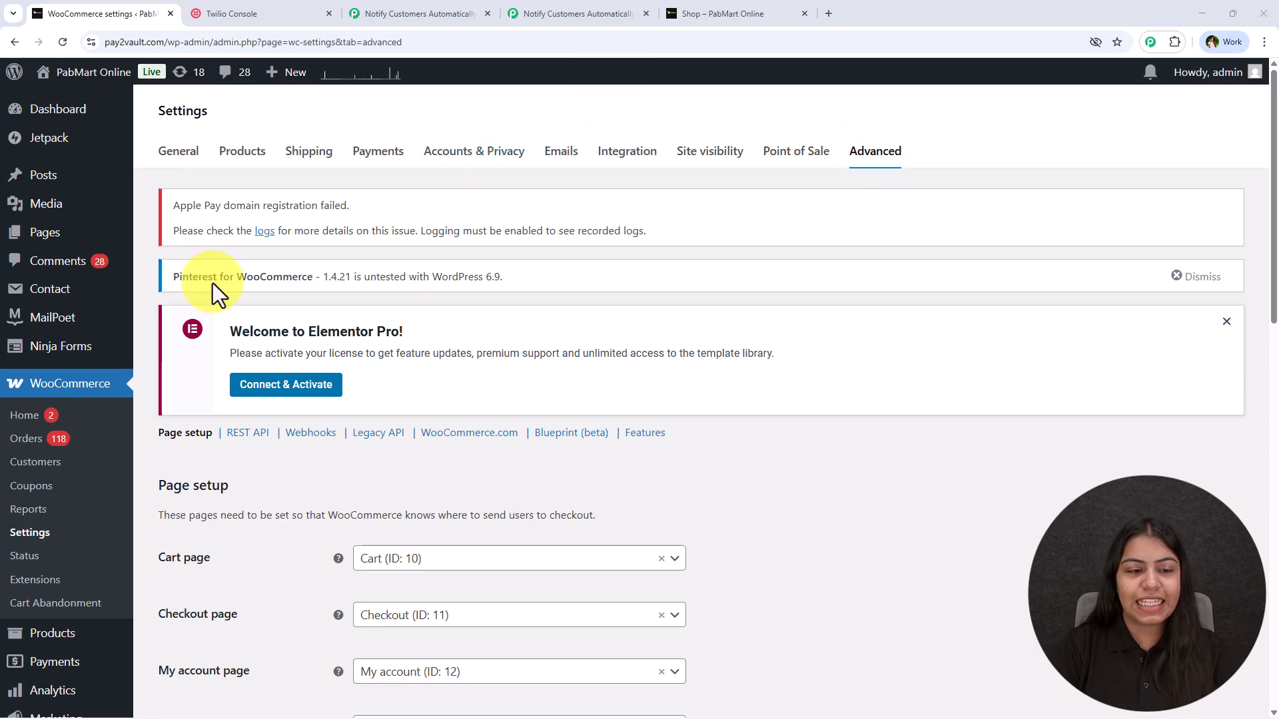
click(311, 436)
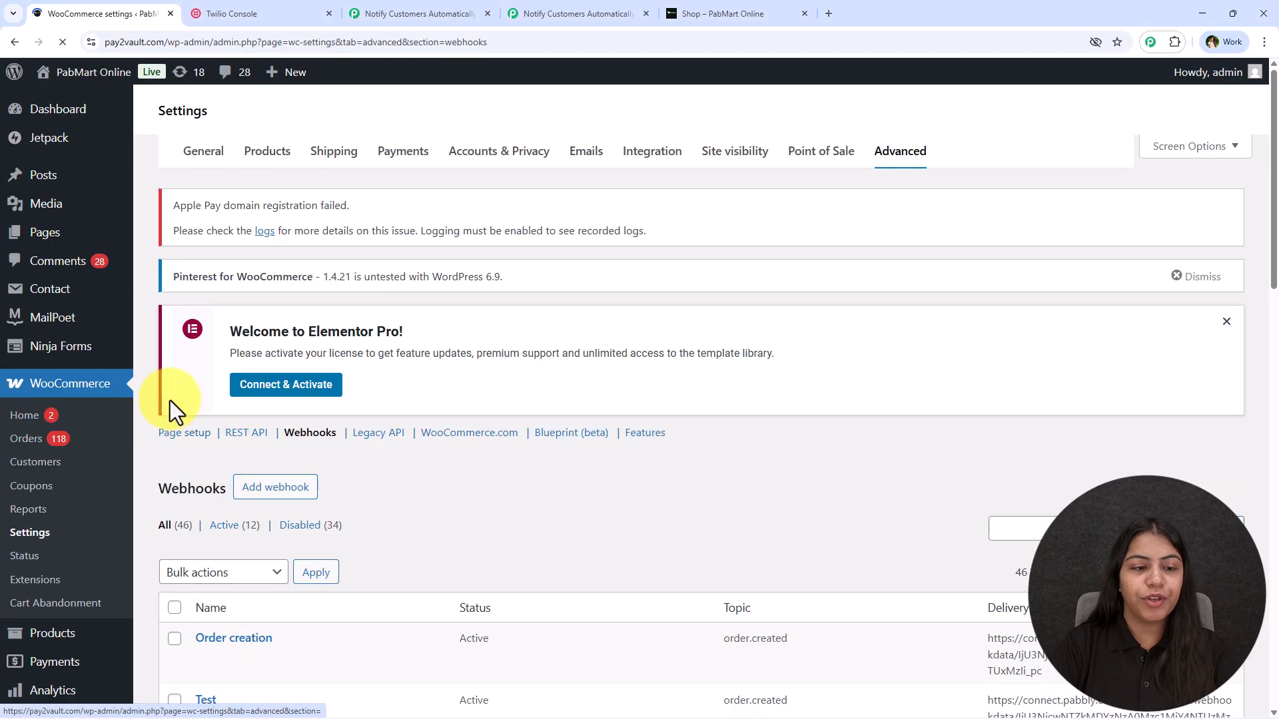
Step: Add a new WooCommerce webhook and name it New Order
scroll(461, 493, down, 2)
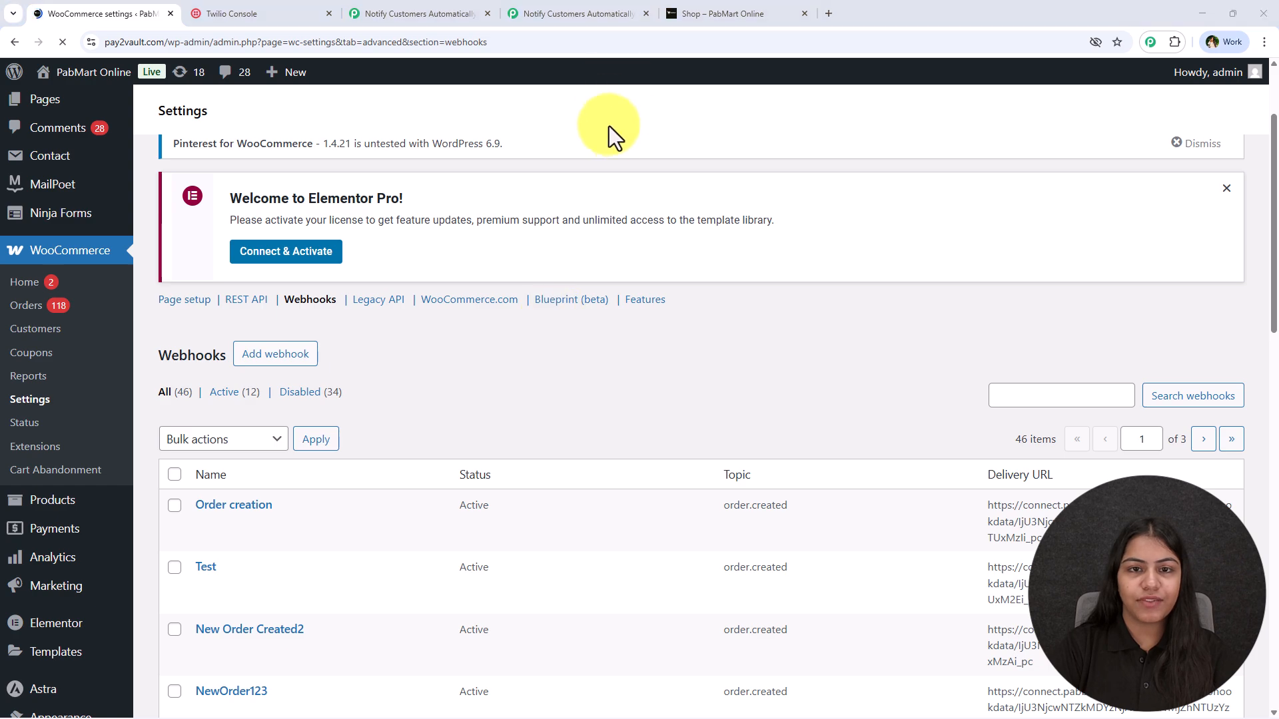
scroll(378, 461, down, 5)
scroll(300, 616, up, 8)
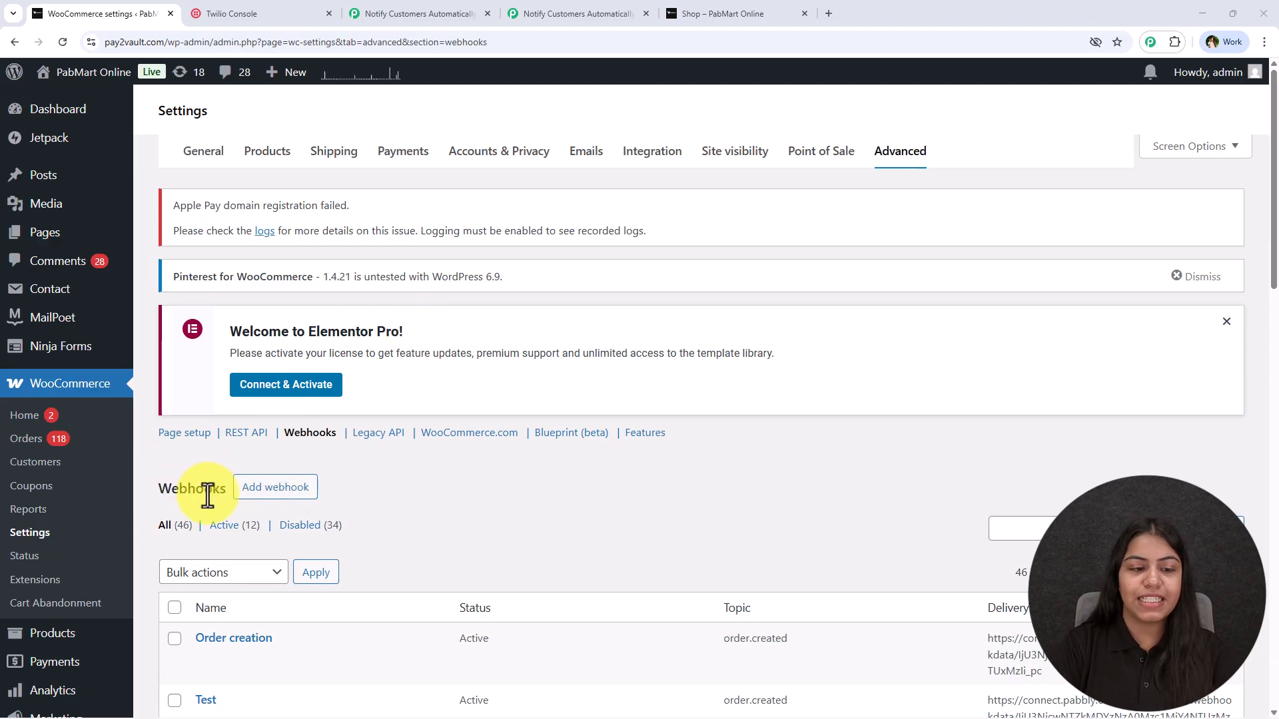
click(261, 494)
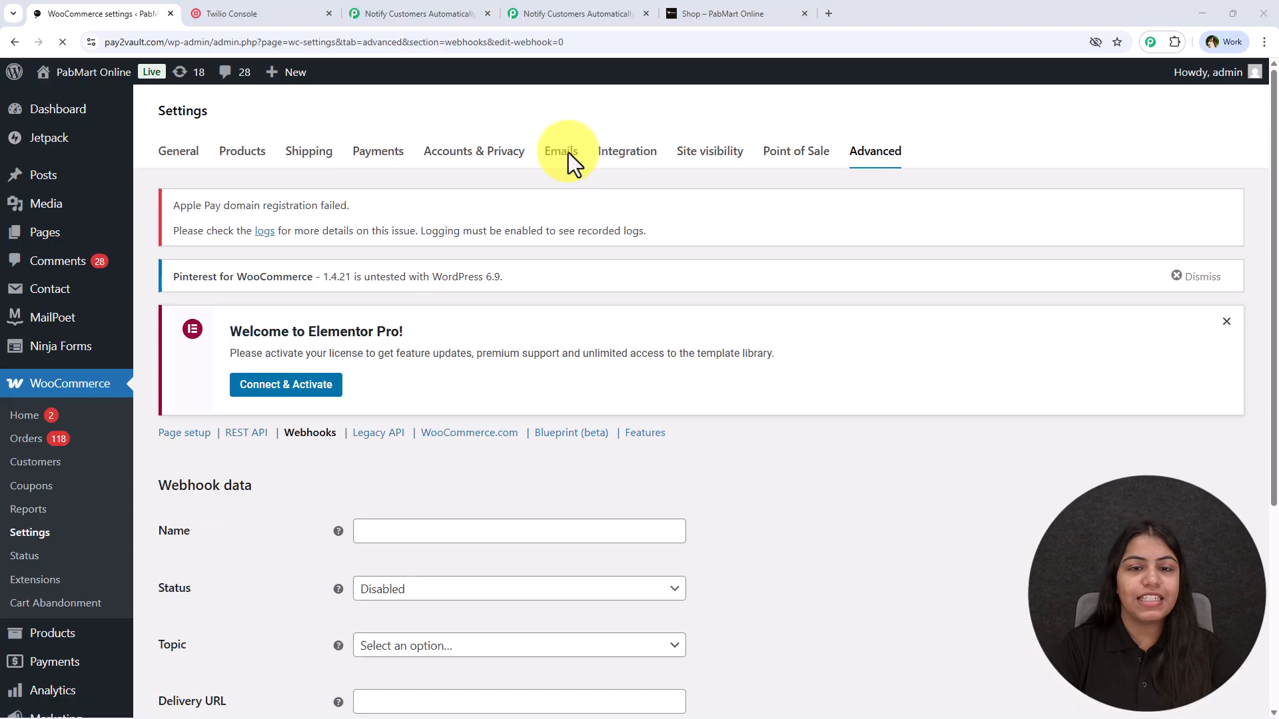
scroll(527, 360, down, 3)
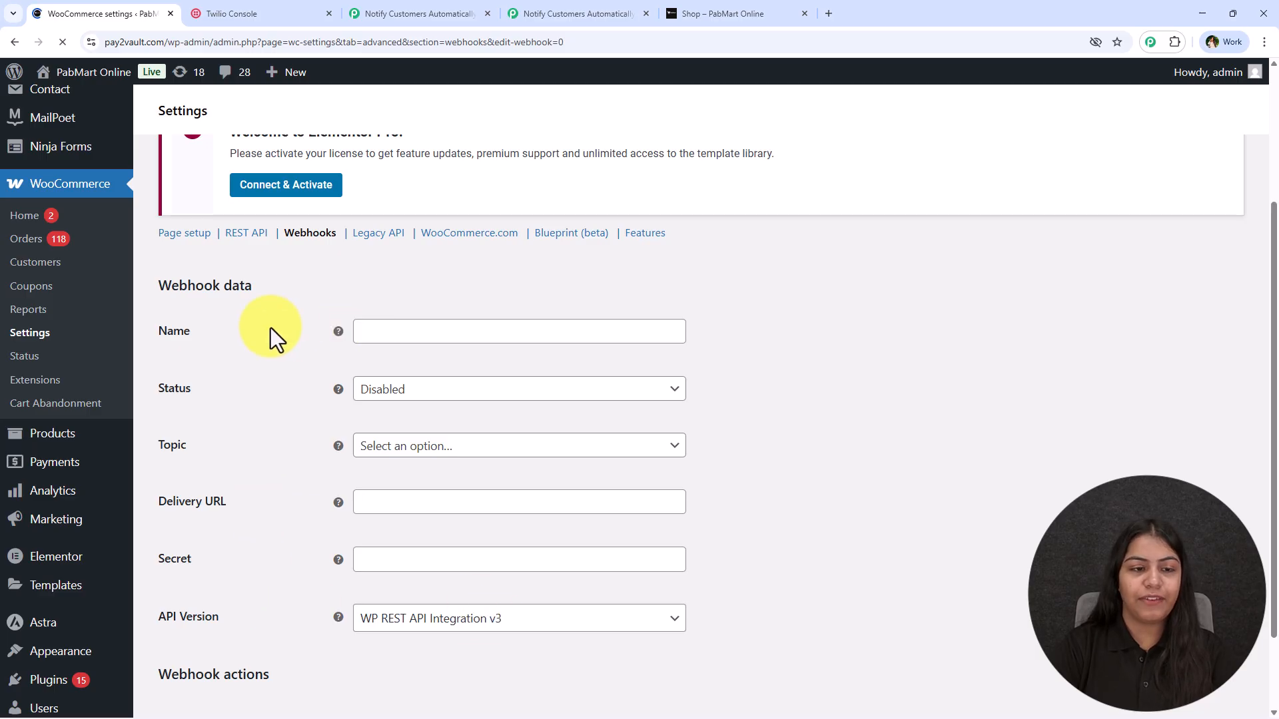
click(405, 323)
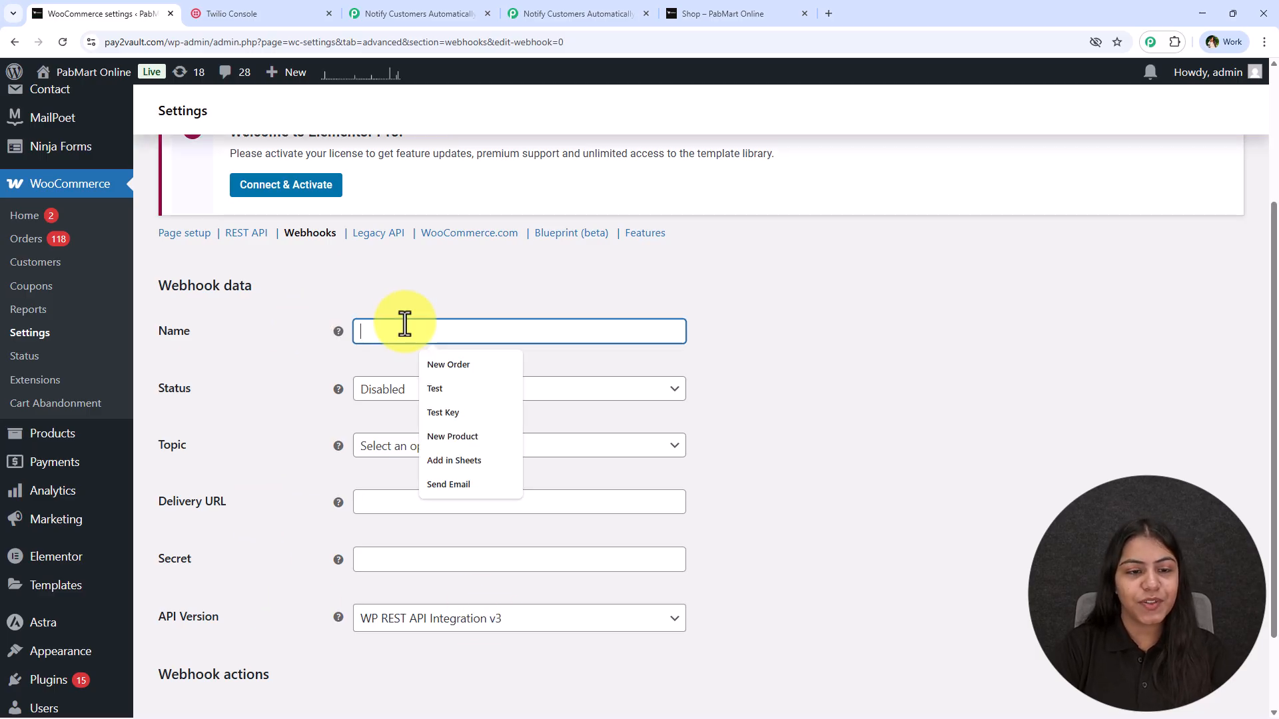
click(445, 362)
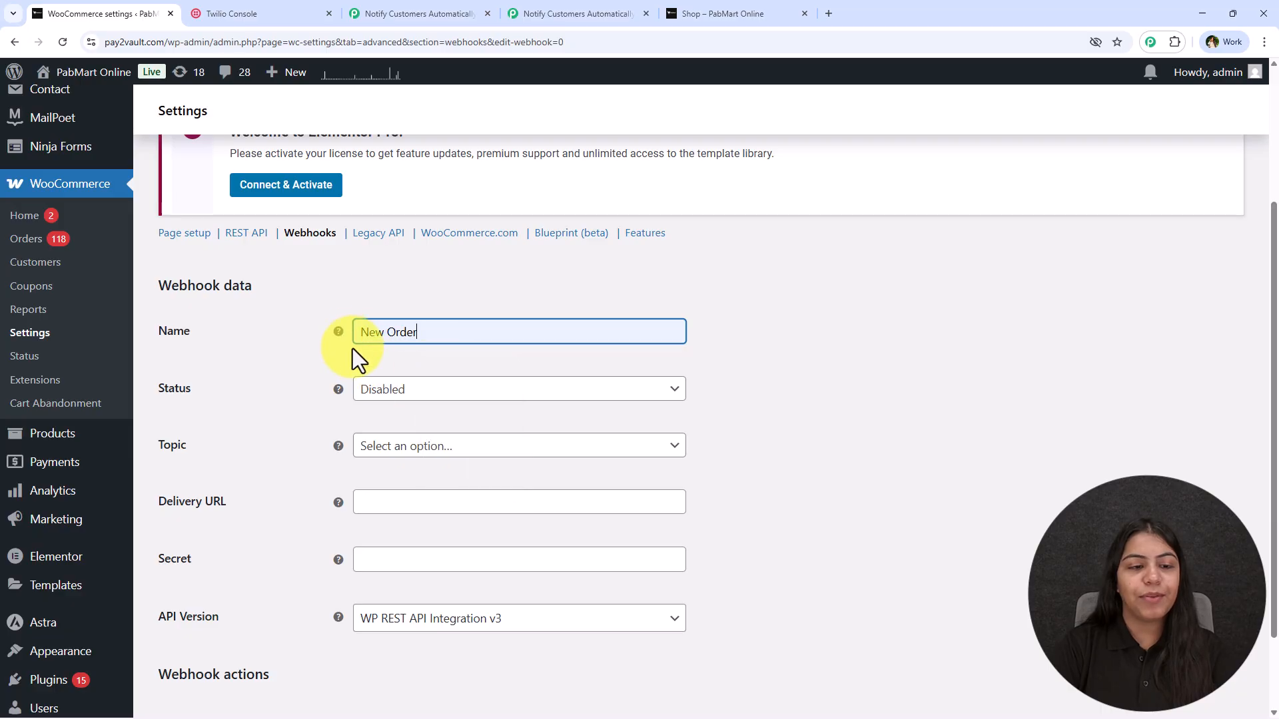
Step: Set the webhook's status to Active and its topic to Order created
click(397, 391)
click(426, 423)
click(402, 443)
text(or)
click(419, 535)
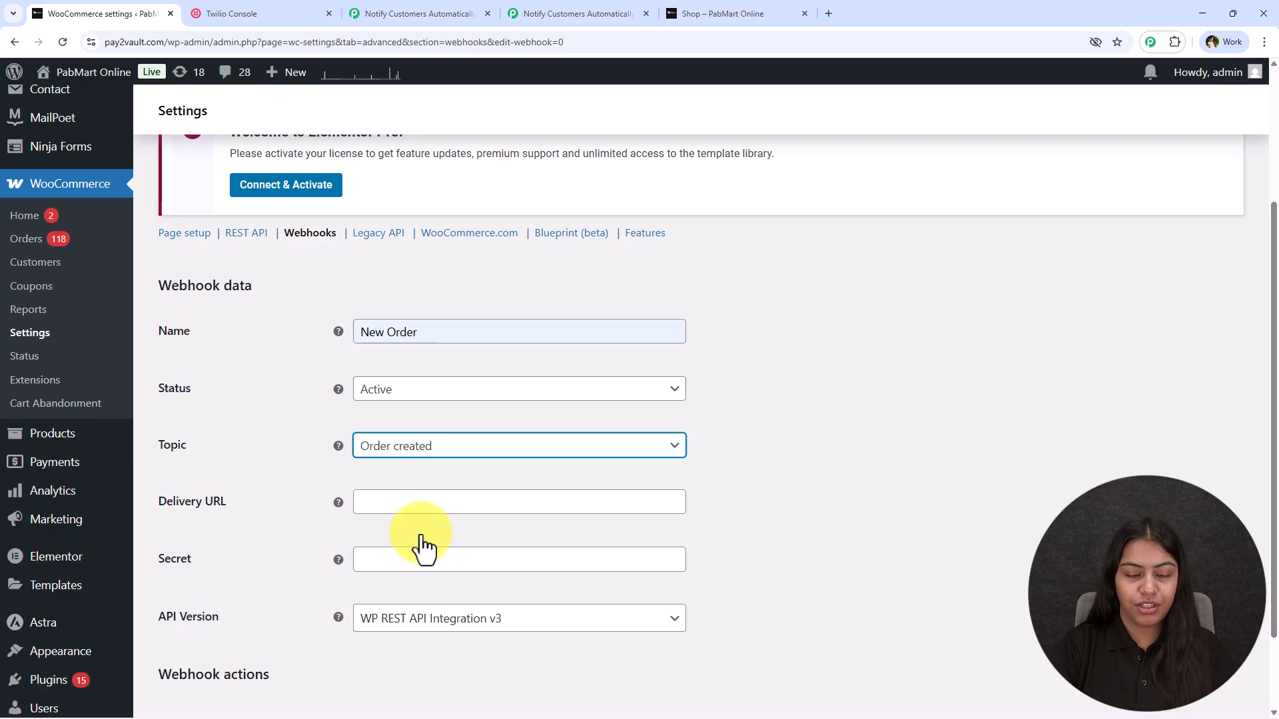
Step: Paste the copied Pabbly webhook URL as the webhook's delivery URL
click(402, 506)
right_click(402, 506)
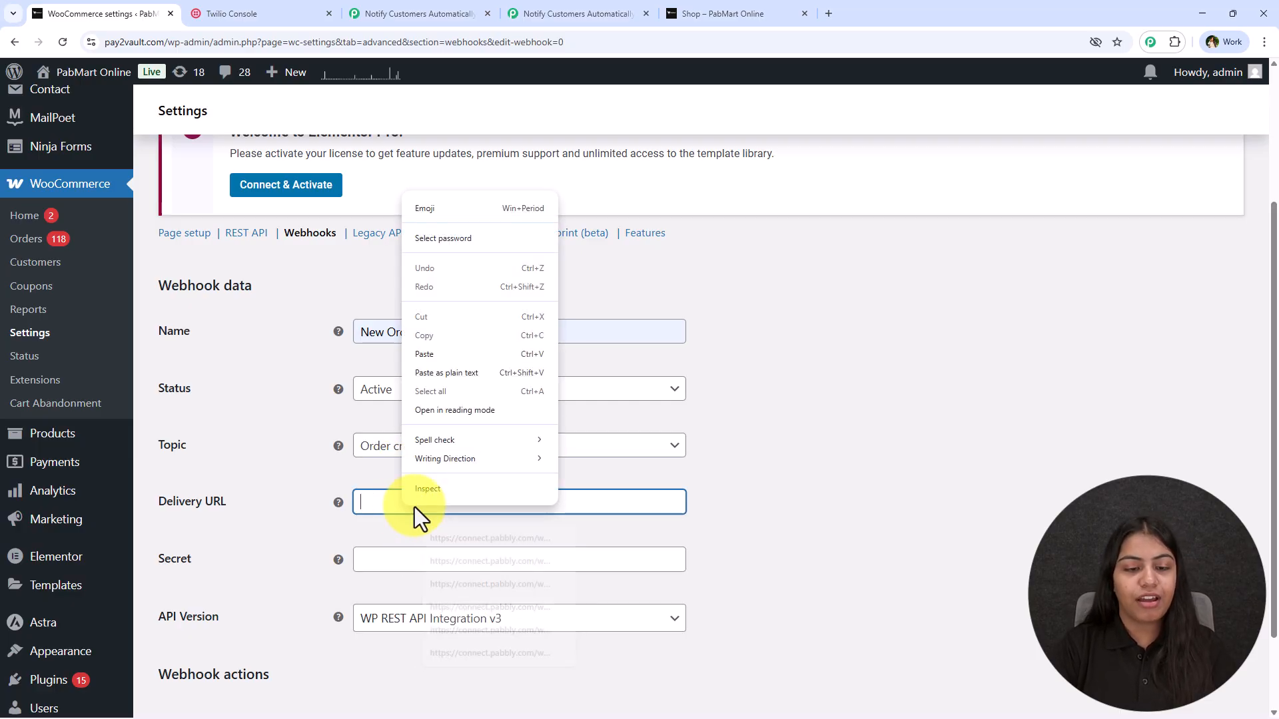
click(465, 356)
scroll(265, 510, down, 1)
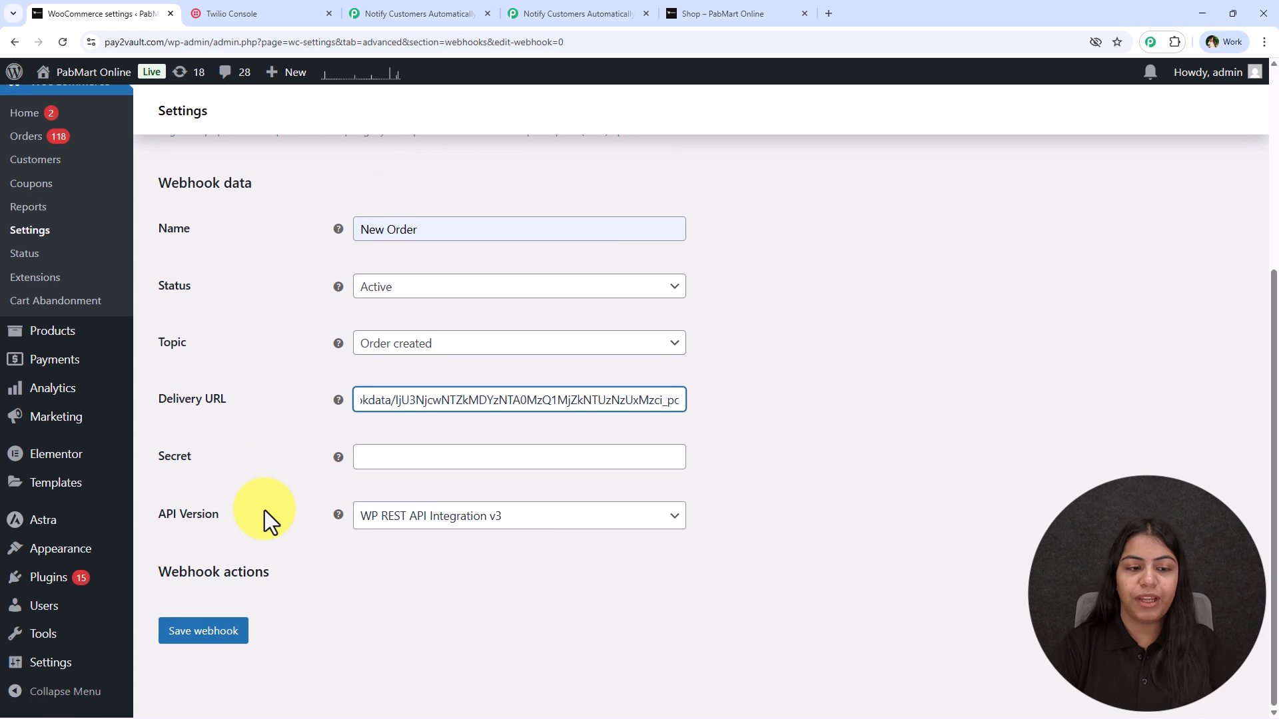
click(265, 510)
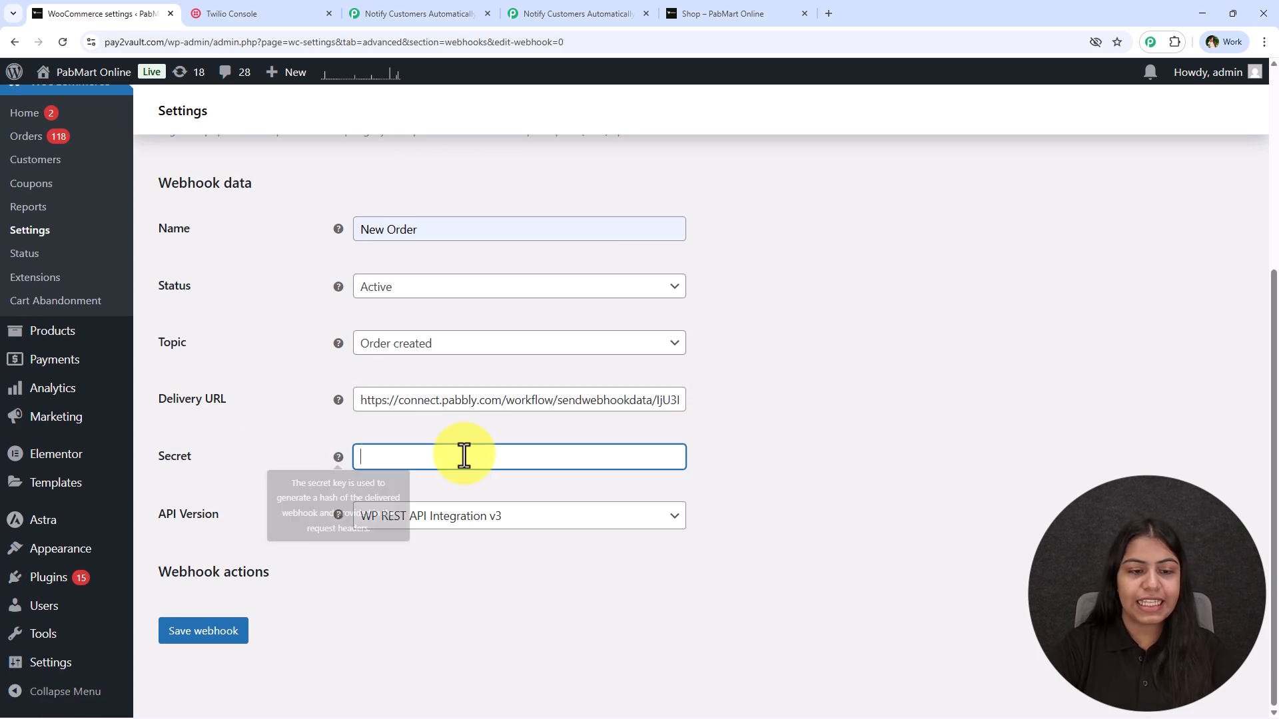
click(426, 455)
text(99)
key(BackSpace)
key(BackSpace)
key(BackSpace)
key(BackSpace)
click(302, 486)
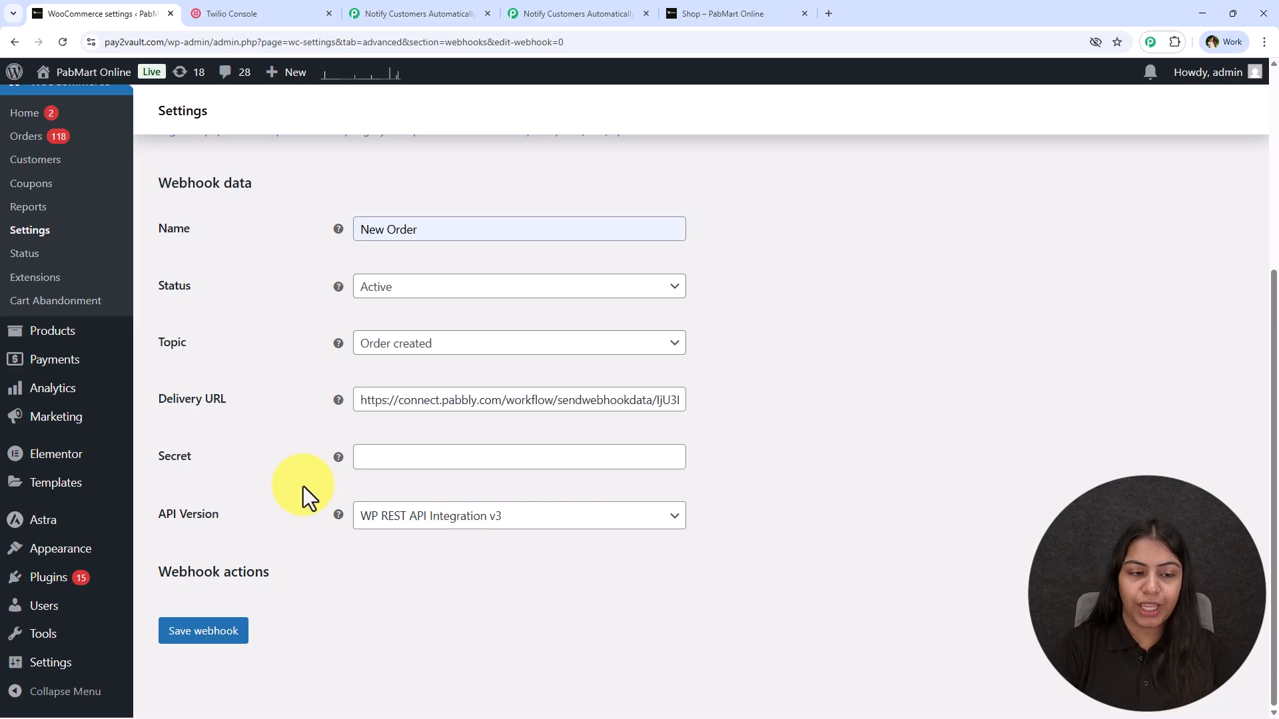
Step: Select WP REST API Integration v3 as the API version and save the webhook
click(429, 526)
click(433, 545)
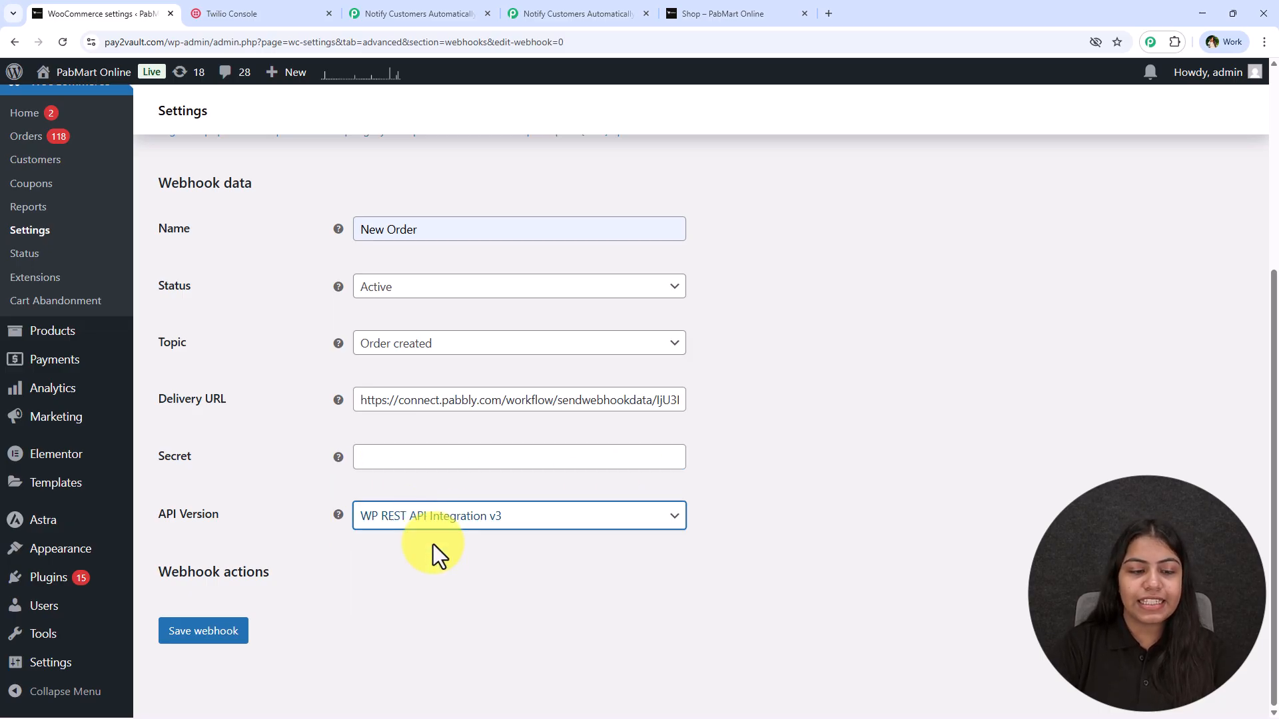
click(205, 636)
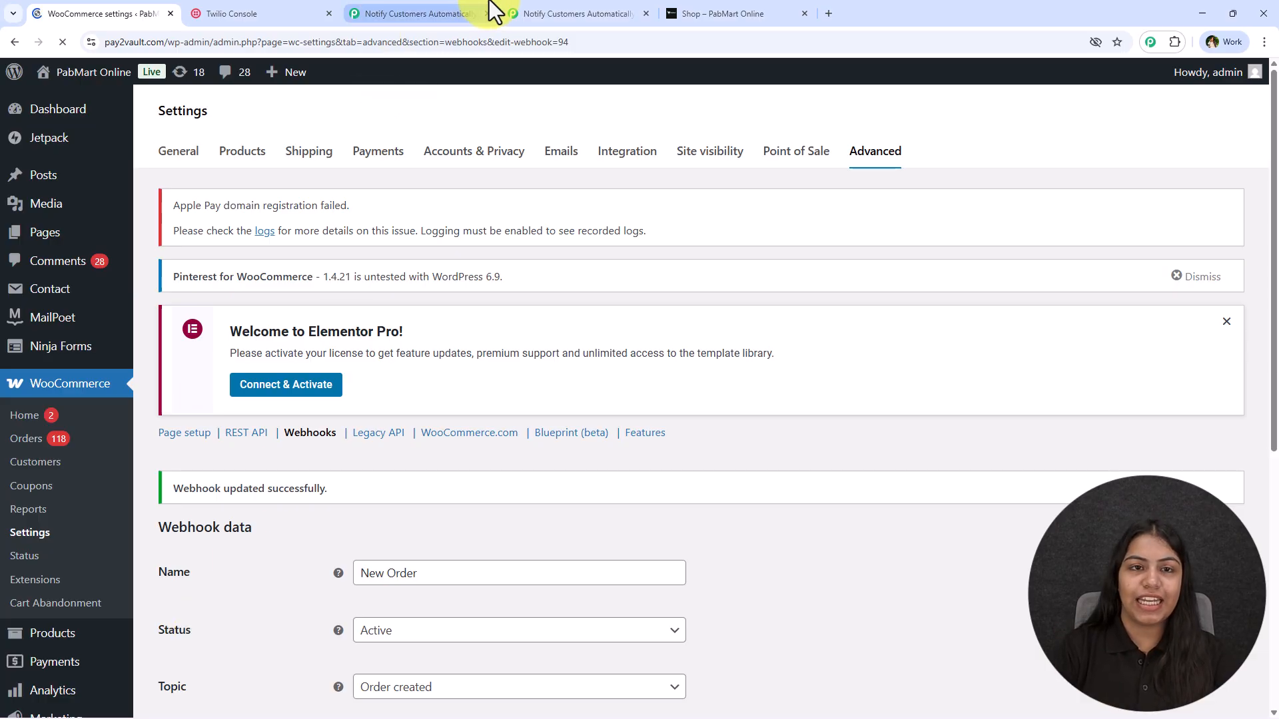
Step: Start re-capturing the WooCommerce trigger's webhook response in Pabbly Connect and switch to the PabMart Online shop
click(526, 13)
scroll(887, 390, down, 1)
scroll(885, 389, down, 3)
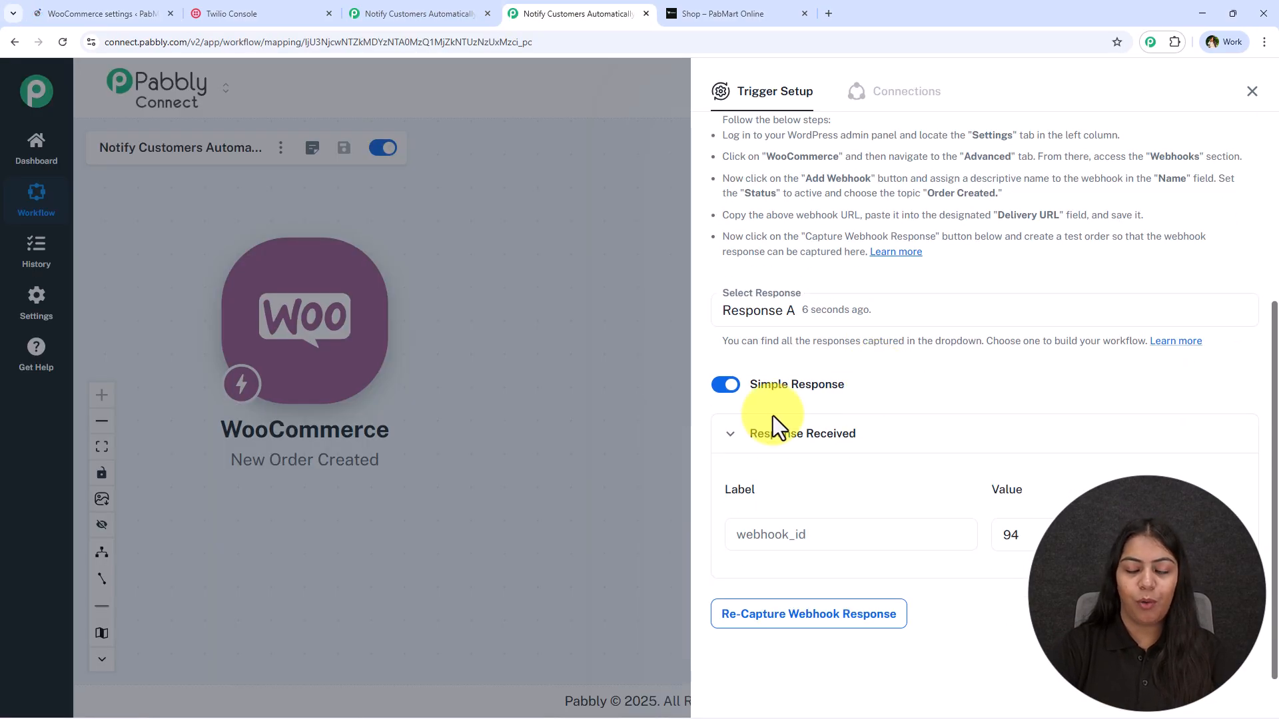
drag(739, 535, 845, 527)
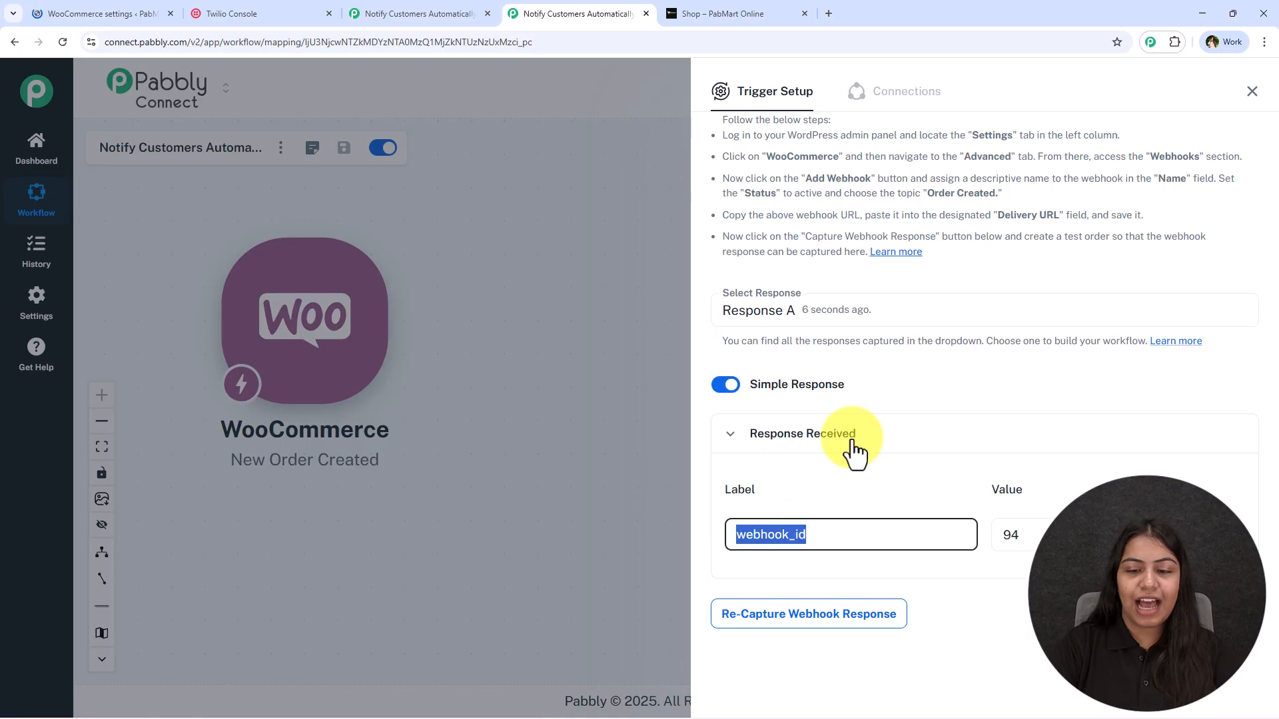
key(Tab)
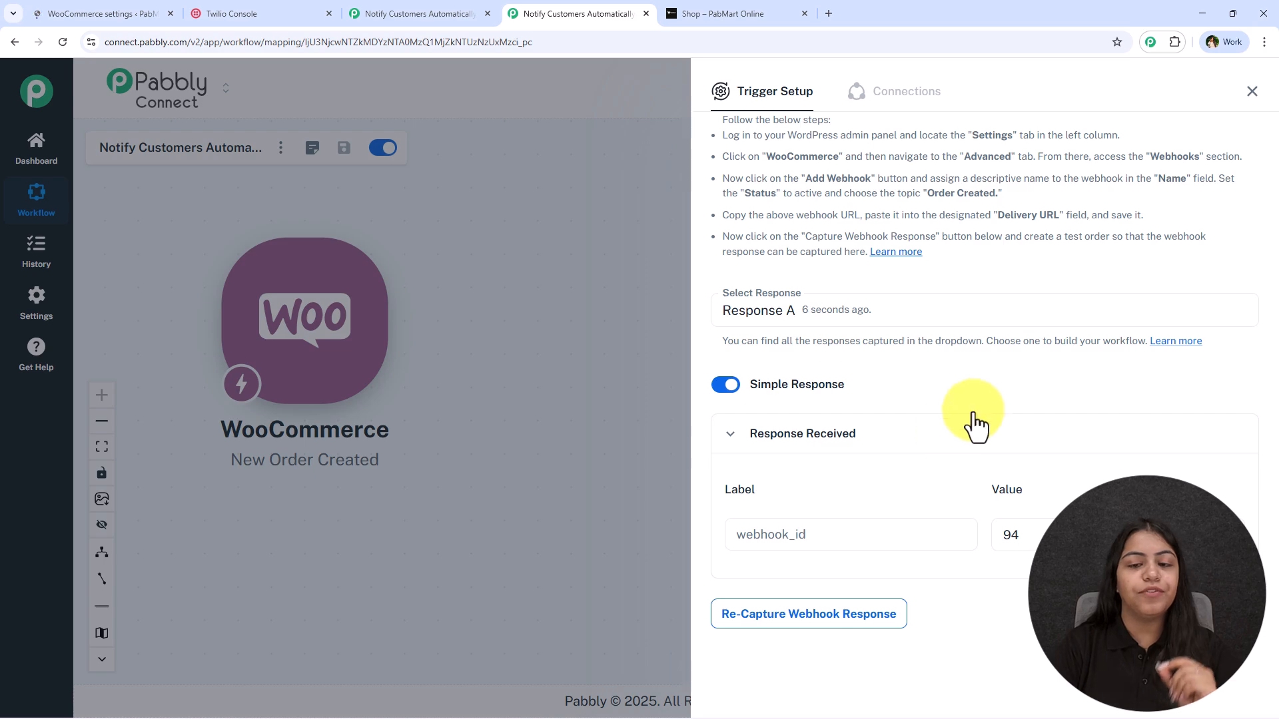
click(899, 622)
click(726, 458)
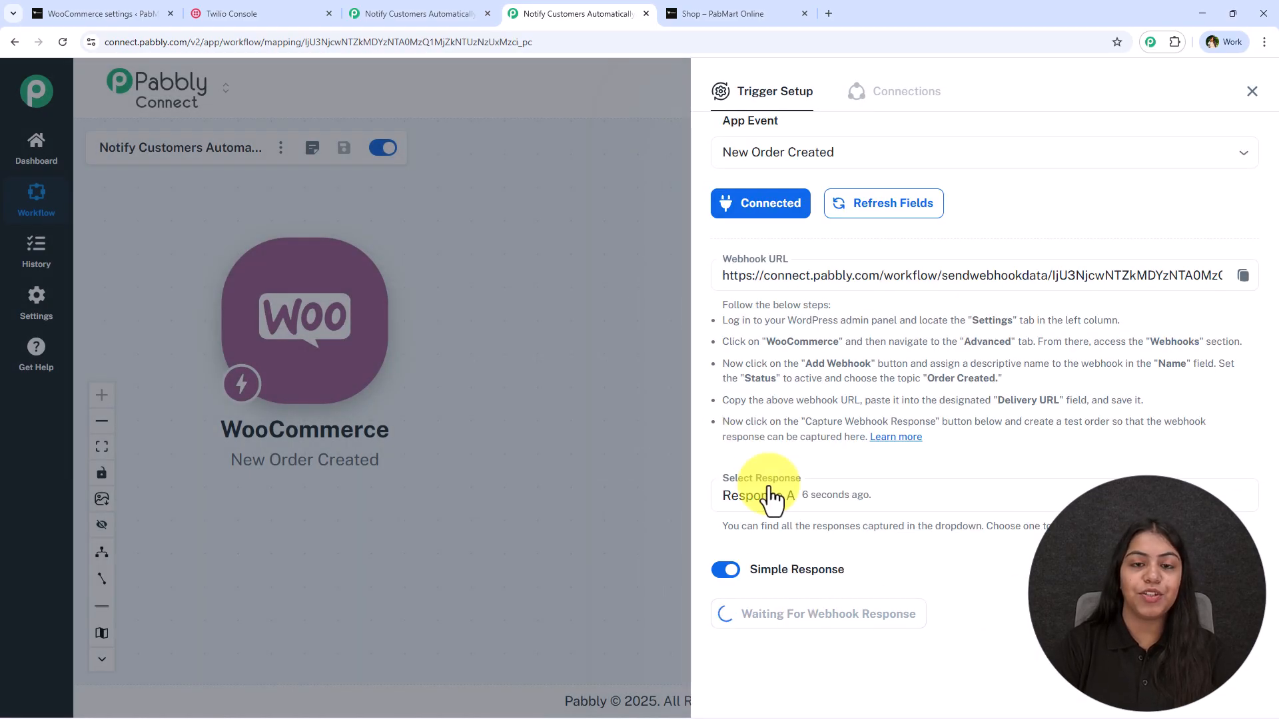
click(773, 12)
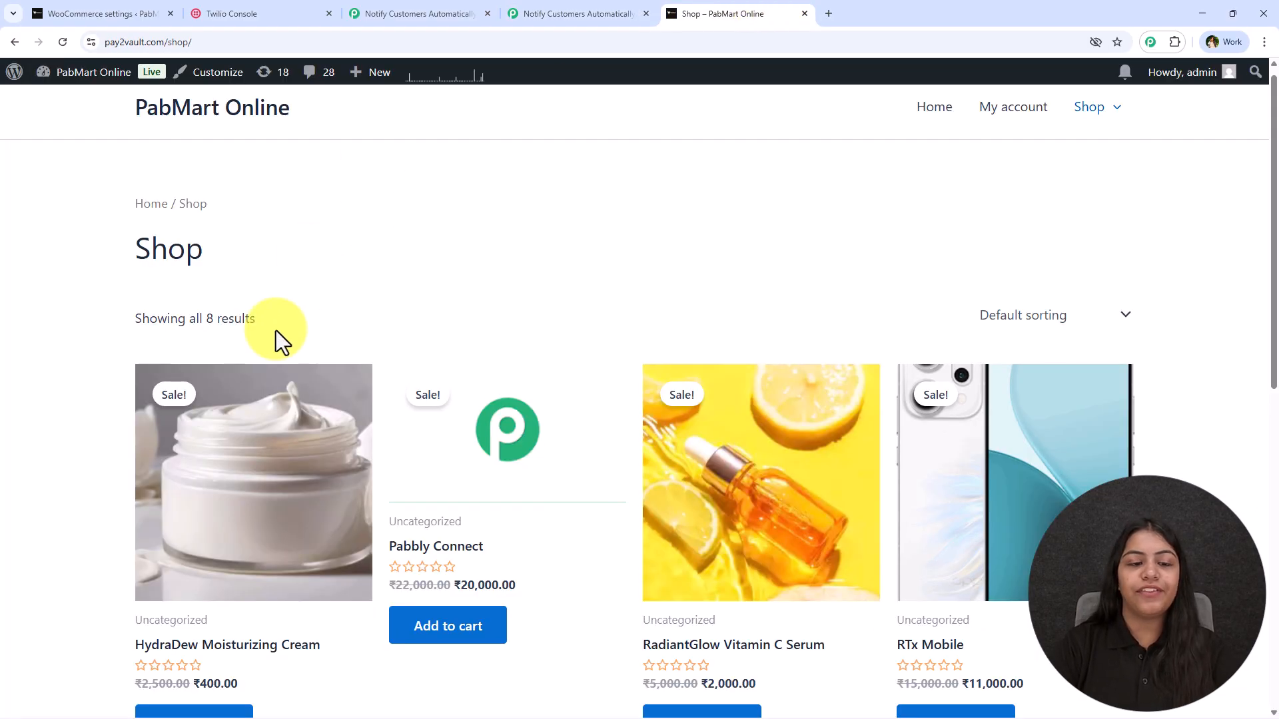
Step: Add the HydraDew Moisturizing Cream to the cart and open the shop's cart page
scroll(228, 499, down, 2)
click(166, 600)
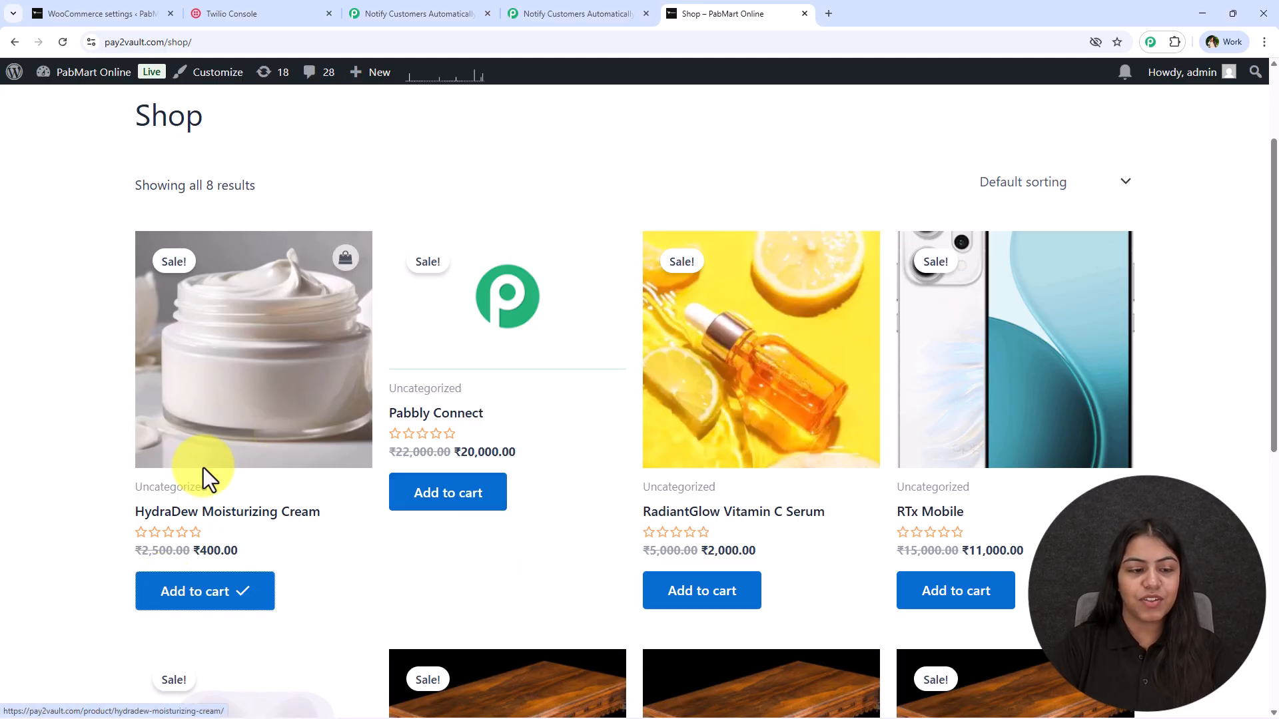
scroll(807, 205, up, 2)
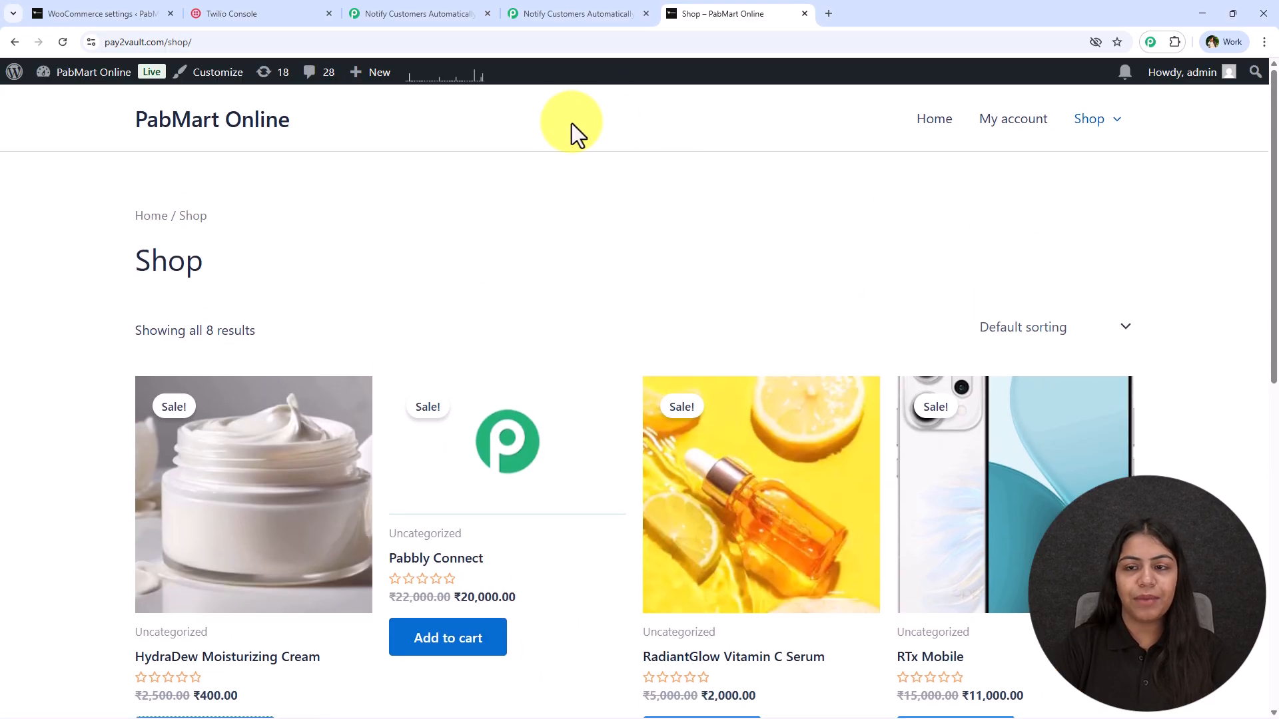
mouse_move(1087, 134)
click(1102, 194)
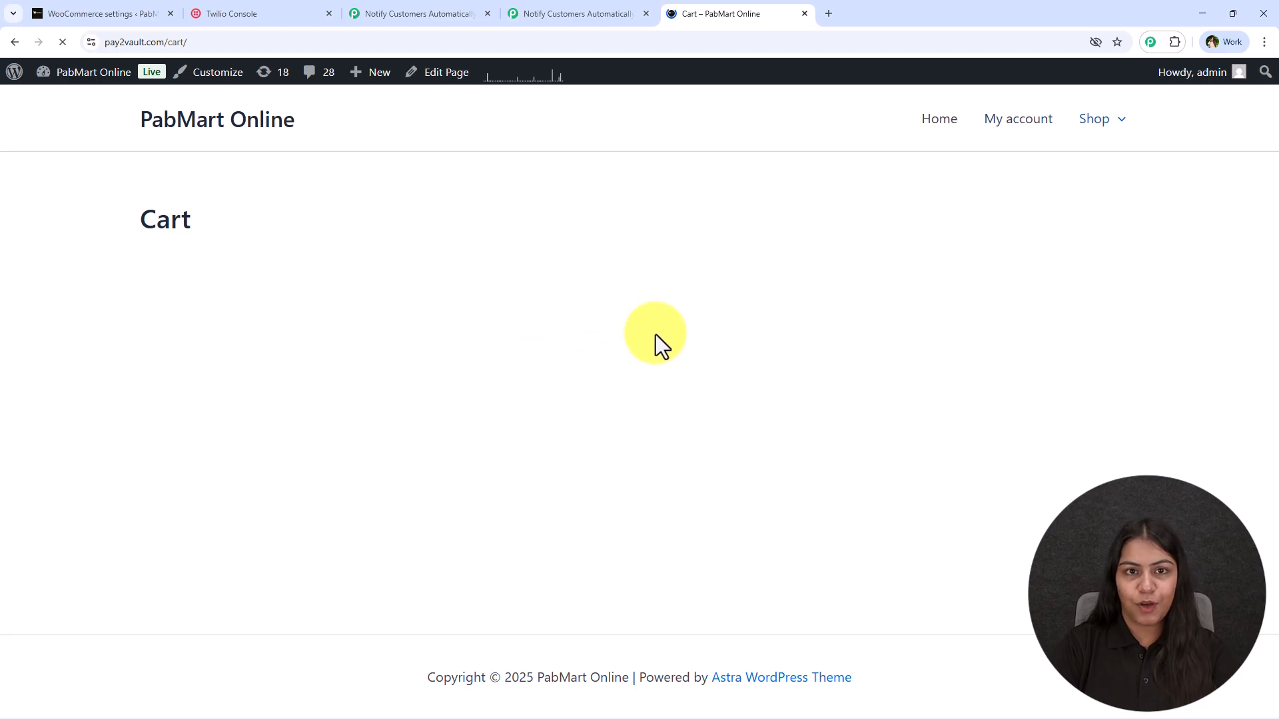
Step: Check the WooCommerce trigger's webhook capture status in Pabbly Connect and return to the shop's cart
click(574, 7)
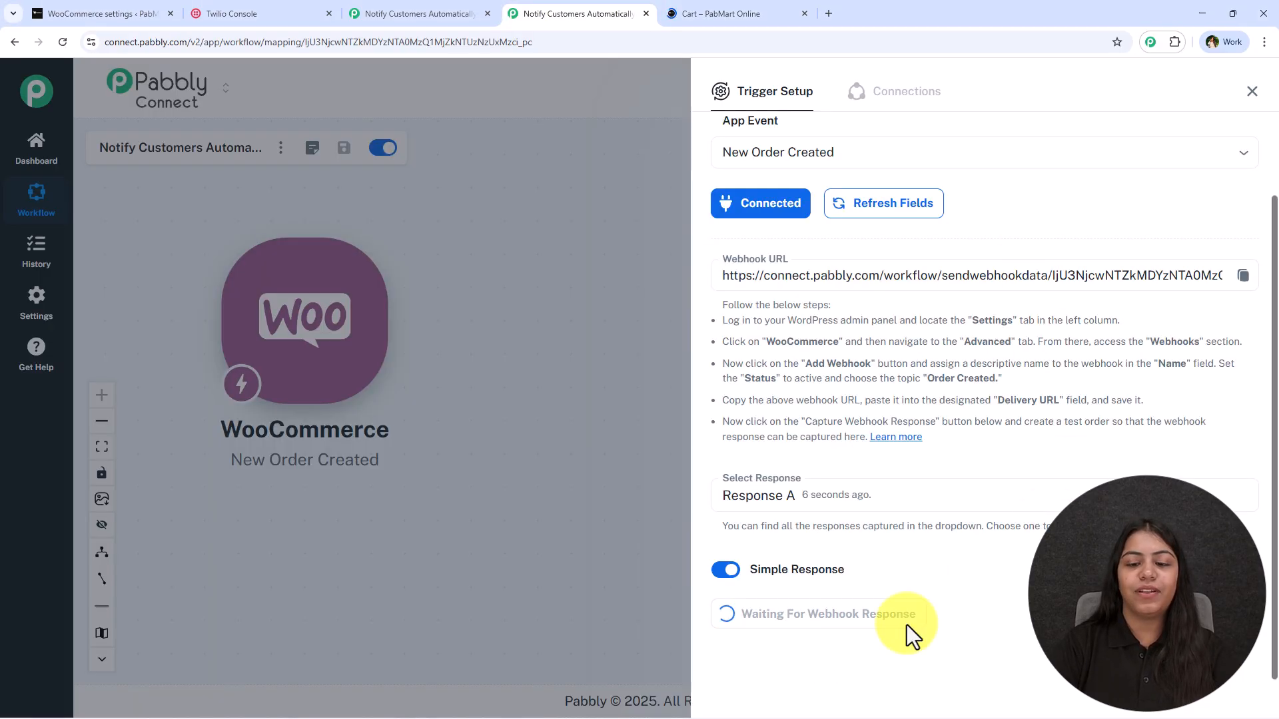
click(684, 12)
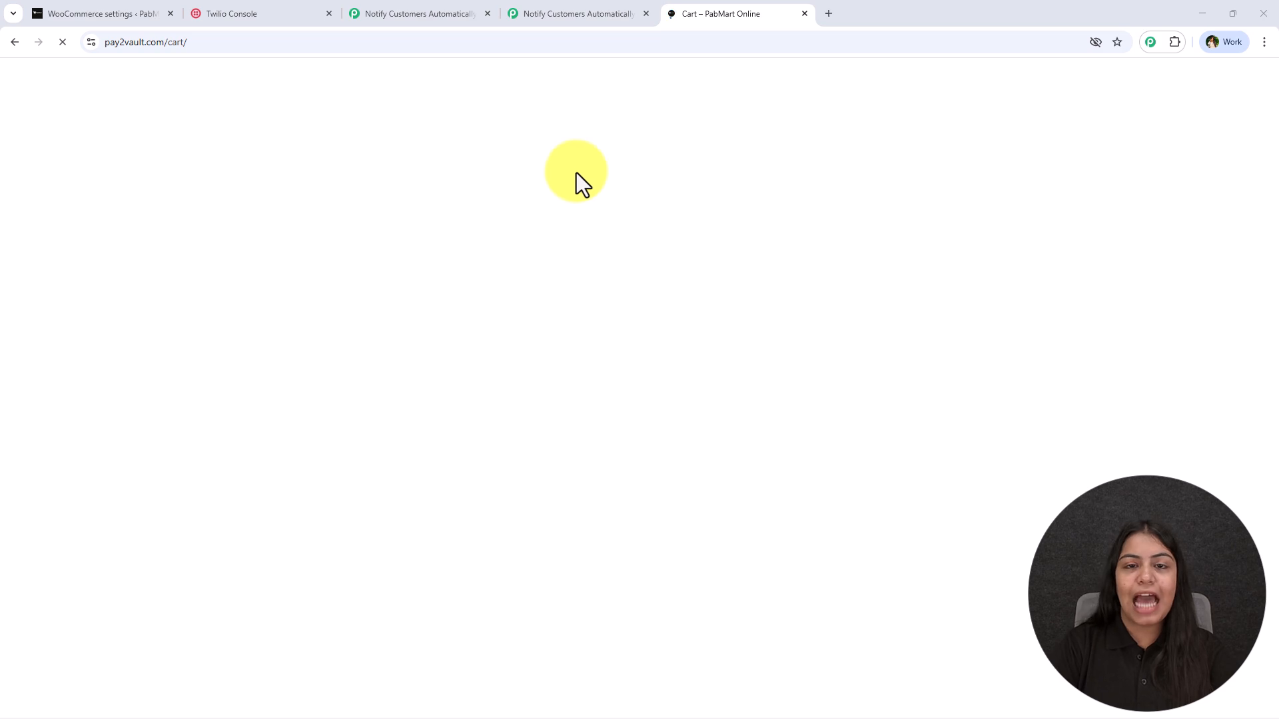
click(608, 12)
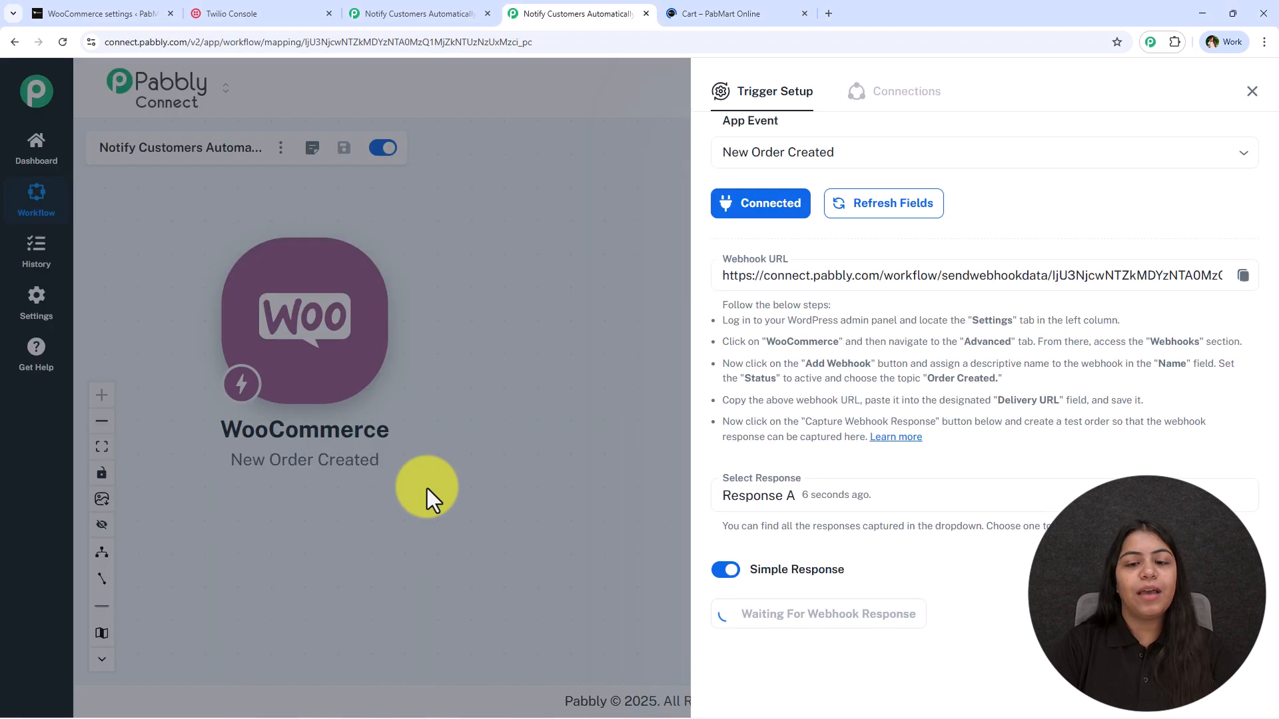
click(762, 12)
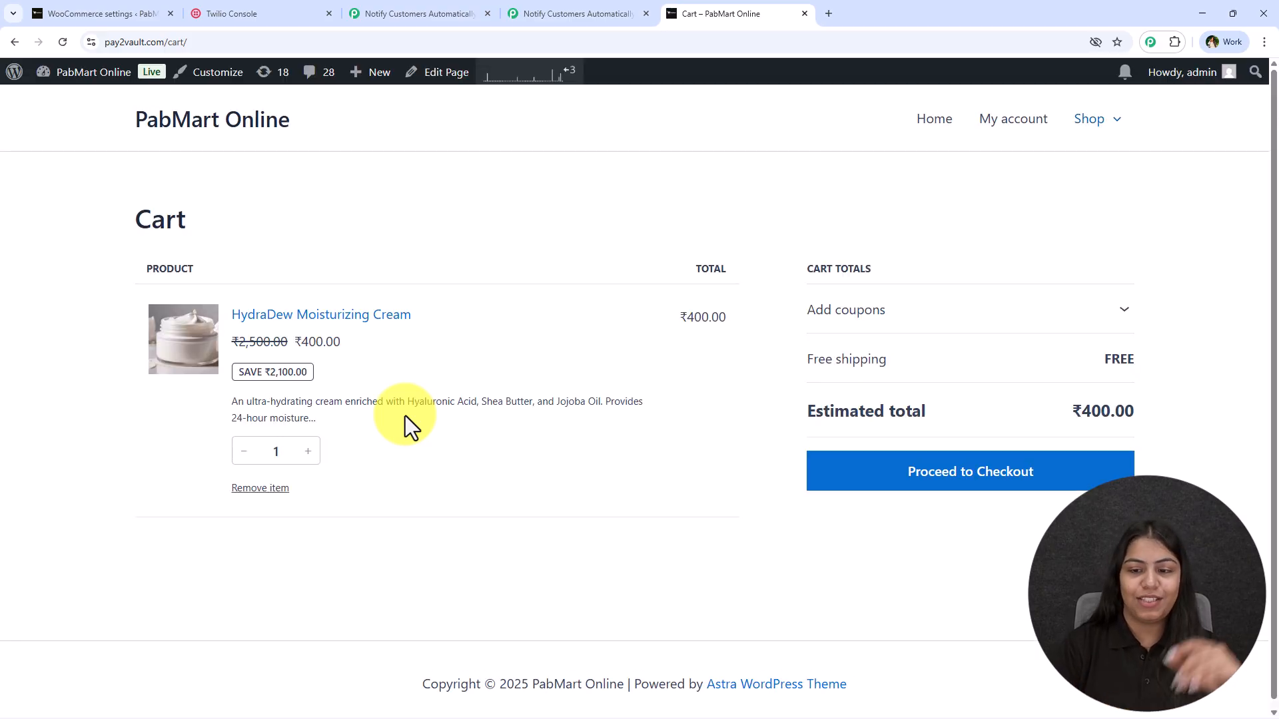
Step: Proceed to checkout and review the prefilled contact, shipping and payment details
click(959, 483)
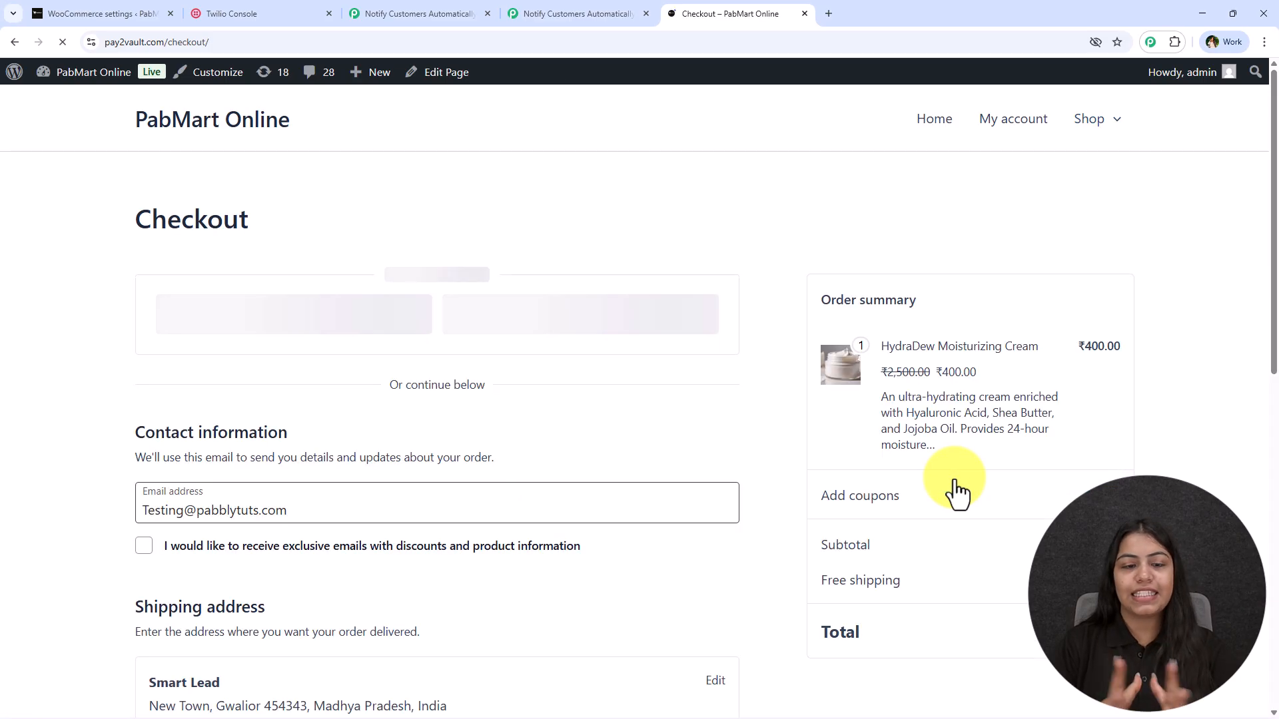
scroll(657, 453, down, 6)
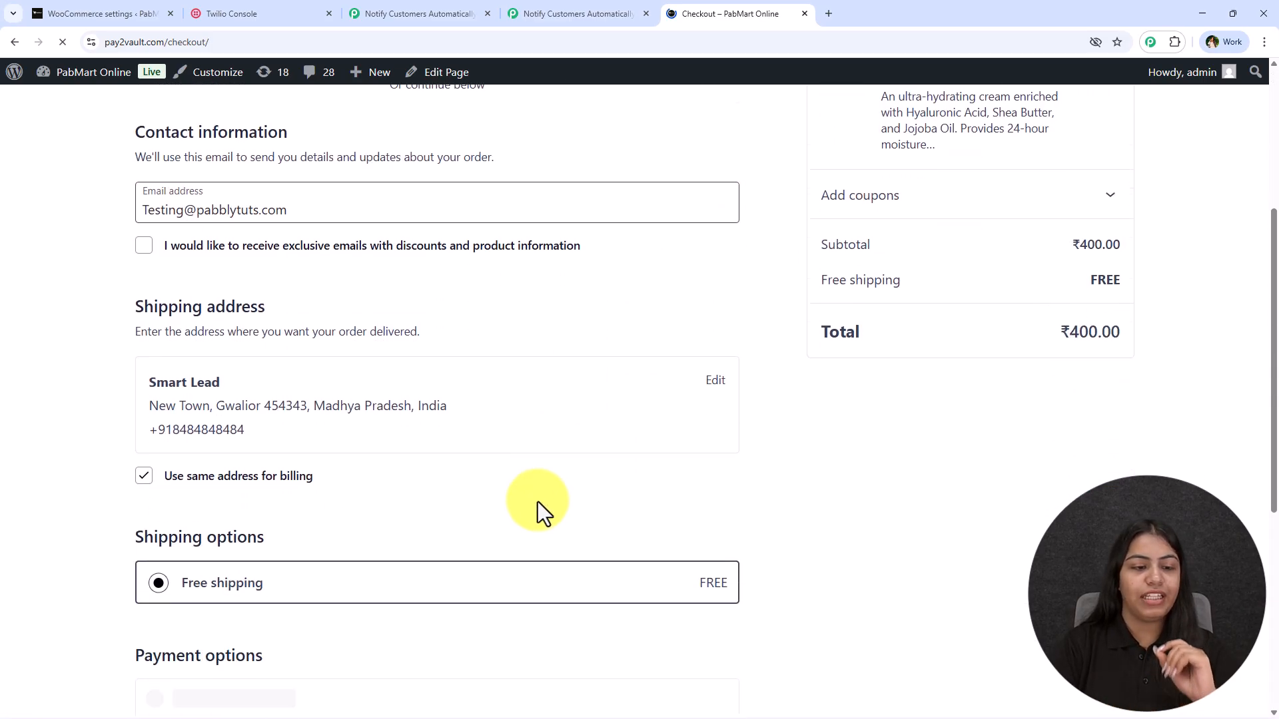
scroll(470, 521, up, 6)
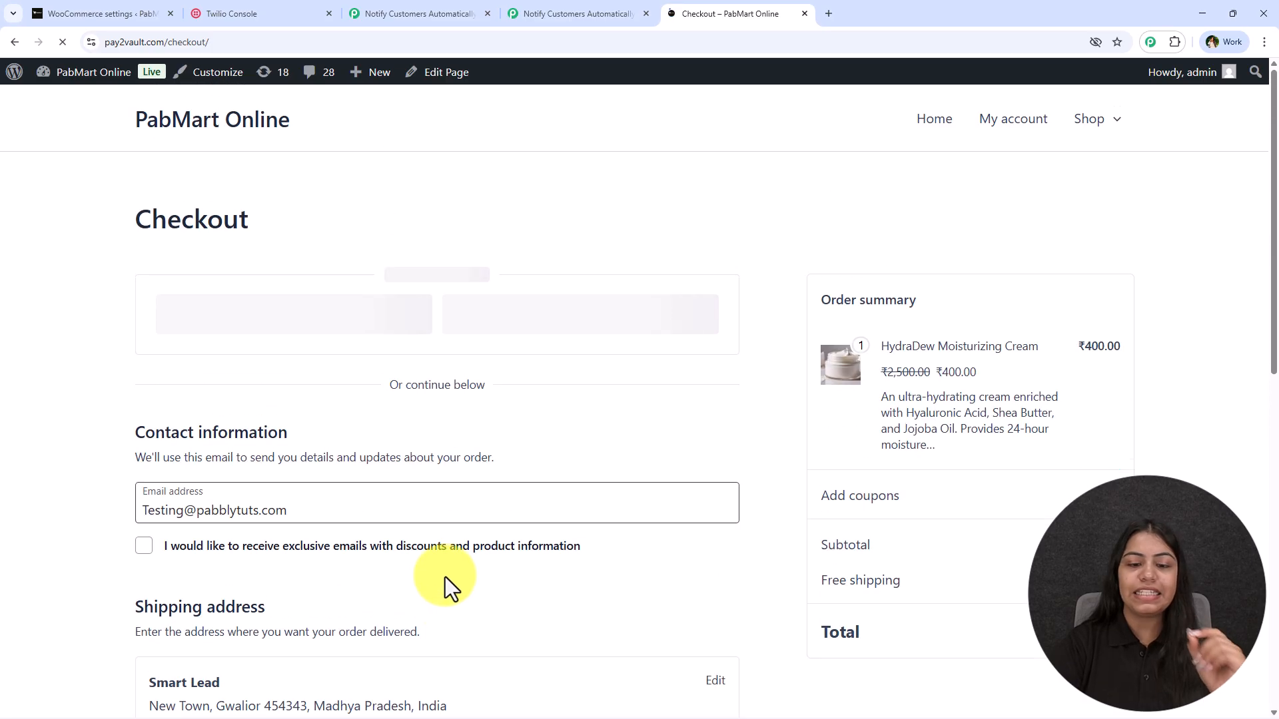
scroll(457, 522, down, 4)
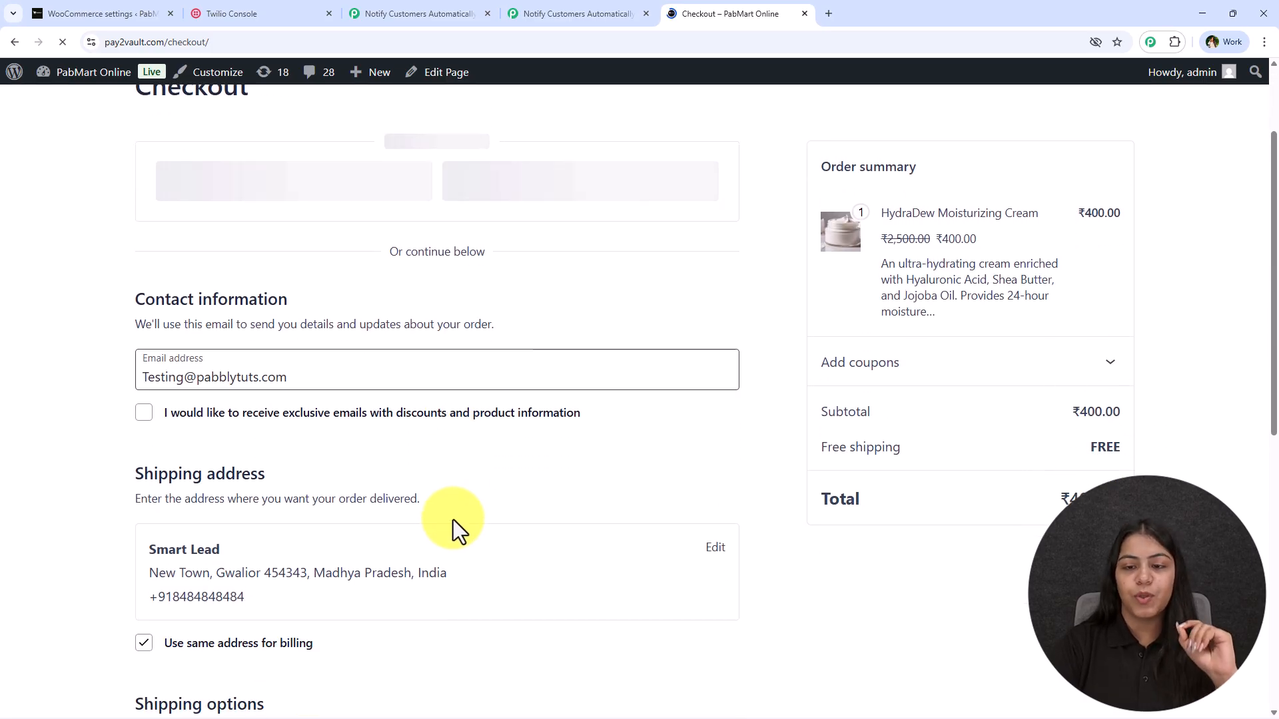
scroll(464, 499, down, 6)
scroll(445, 504, up, 8)
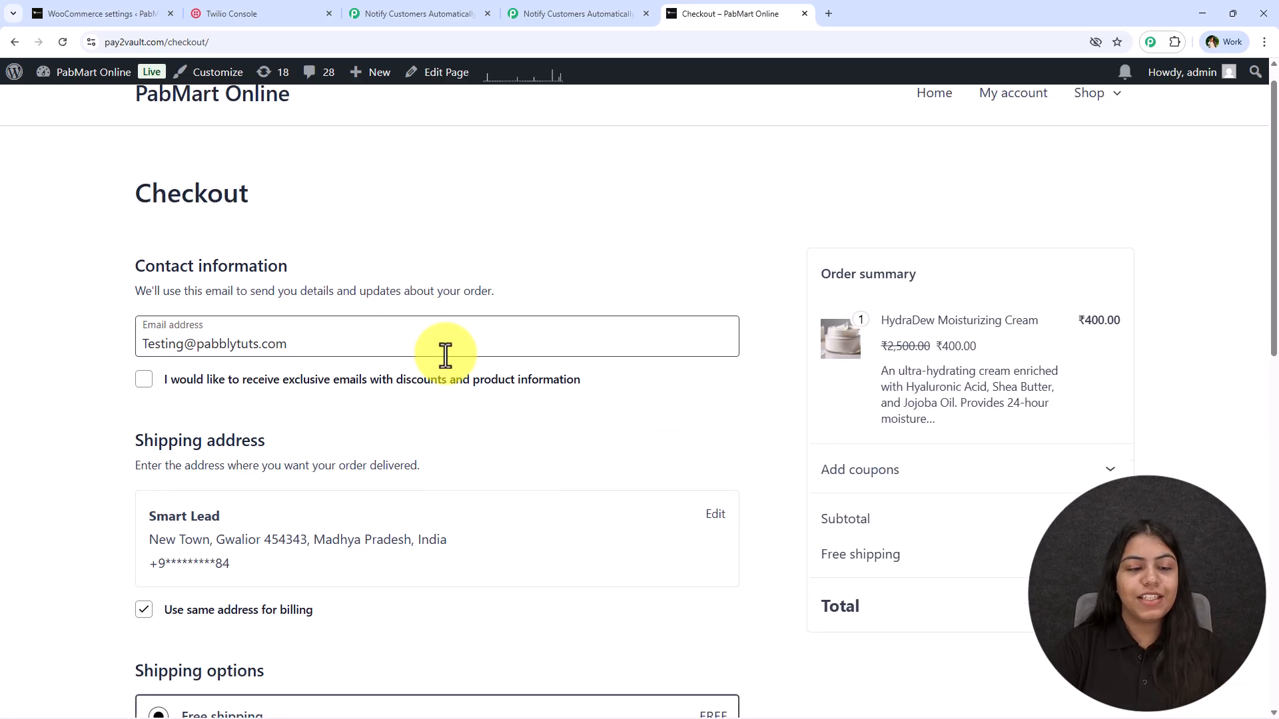
scroll(436, 393, down, 4)
scroll(424, 449, up, 4)
scroll(426, 456, up, 1)
Step: Replace the contact email with a new test address and change the first name in the shipping address
double_click(165, 369)
text(new9)
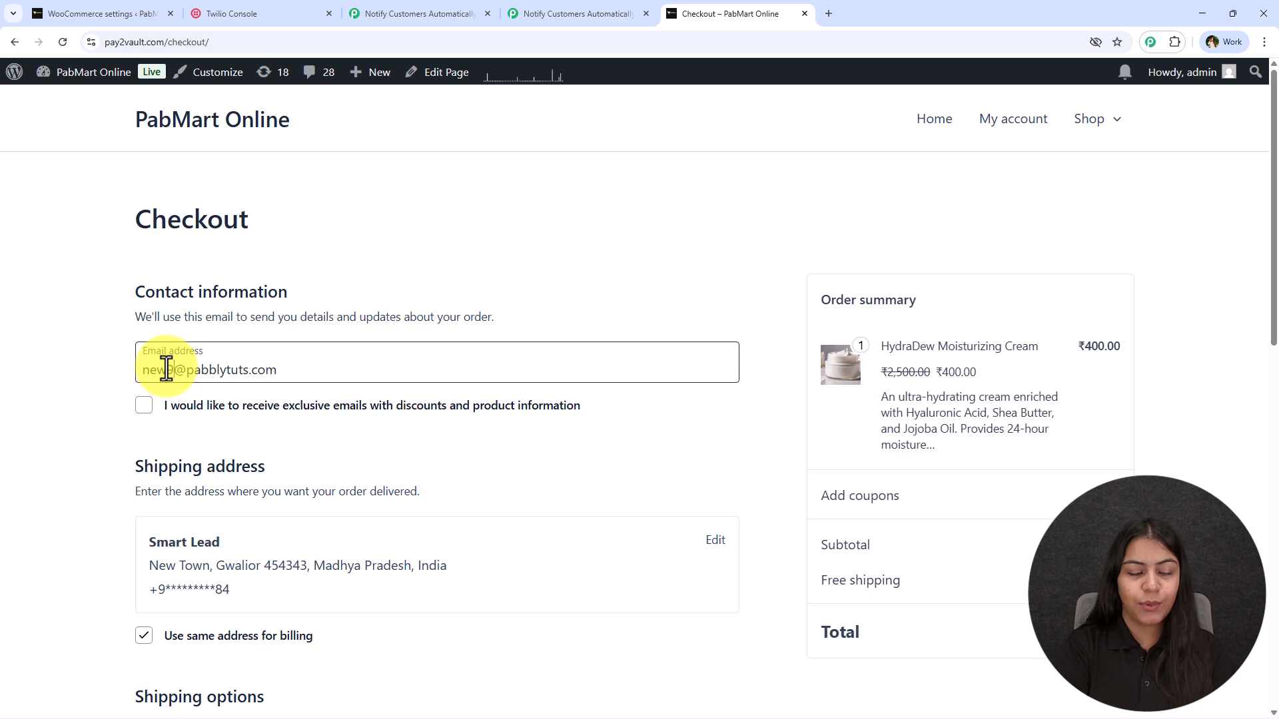
text(900)
scroll(97, 310, down, 5)
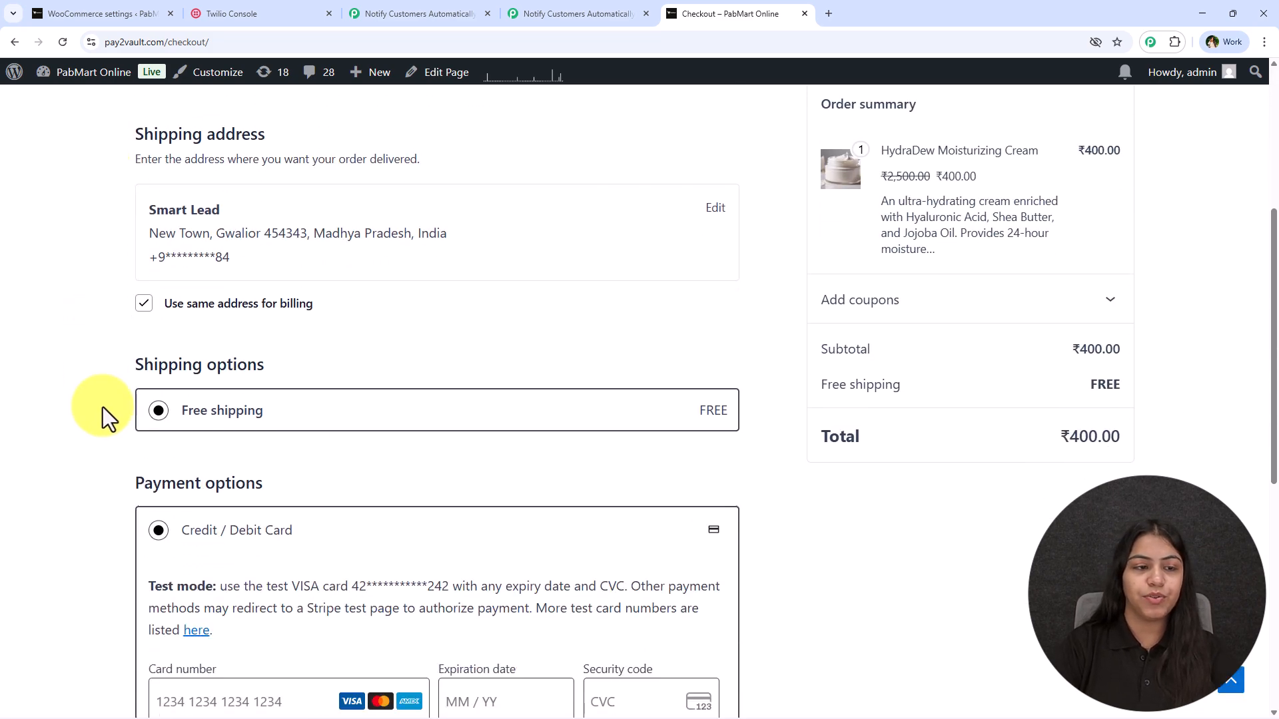
click(711, 206)
double_click(181, 271)
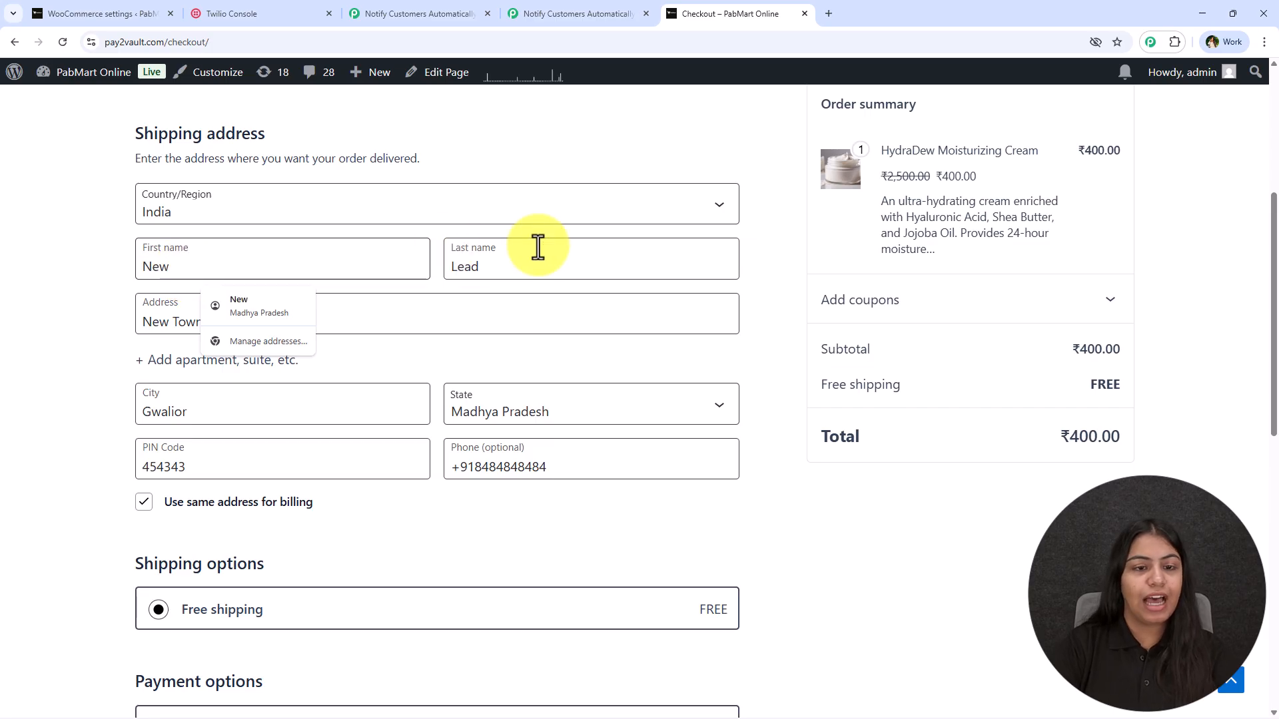
click(500, 269)
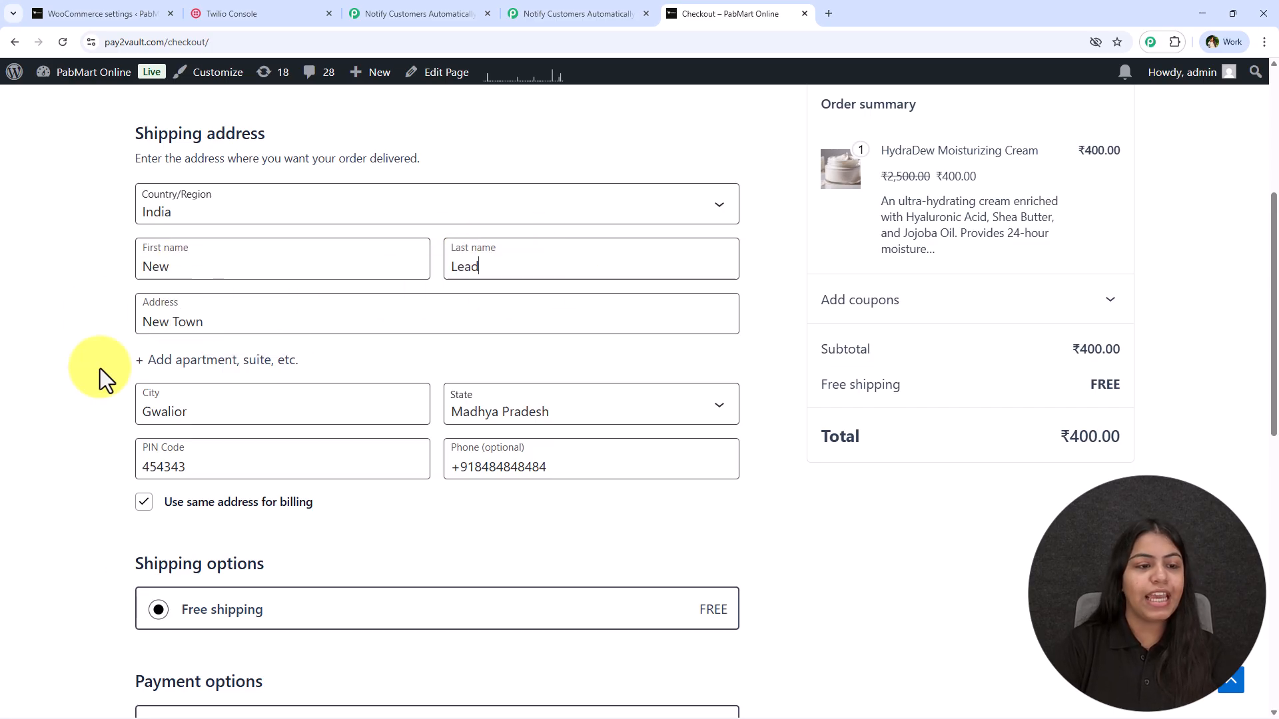
Step: Choose Cash on delivery as the payment option and place the order
scroll(305, 254, down, 5)
scroll(361, 329, down, 3)
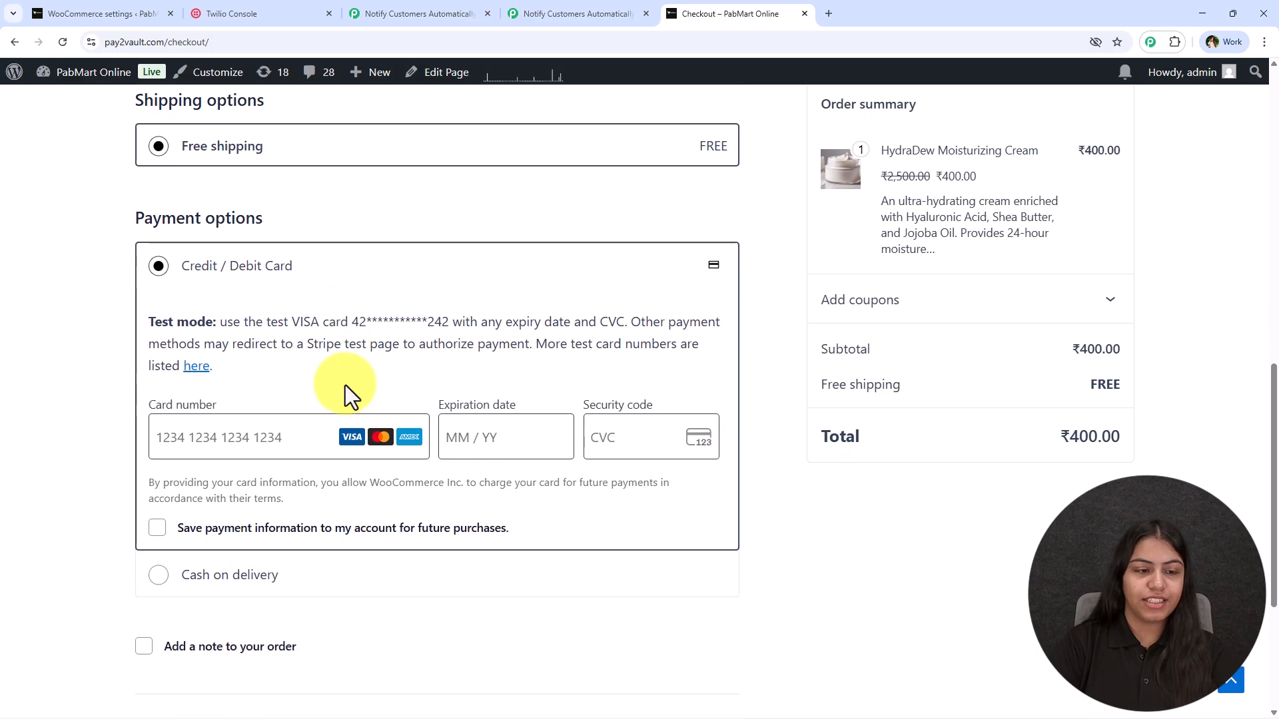
click(166, 517)
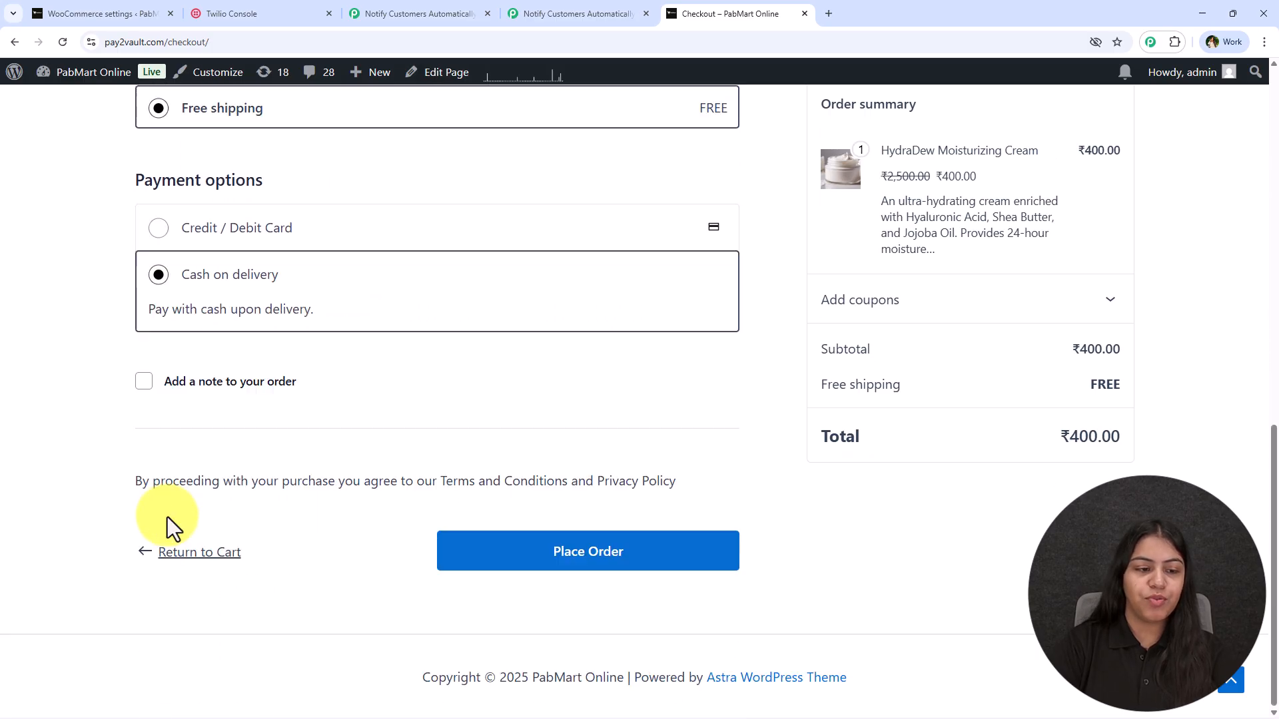
click(487, 567)
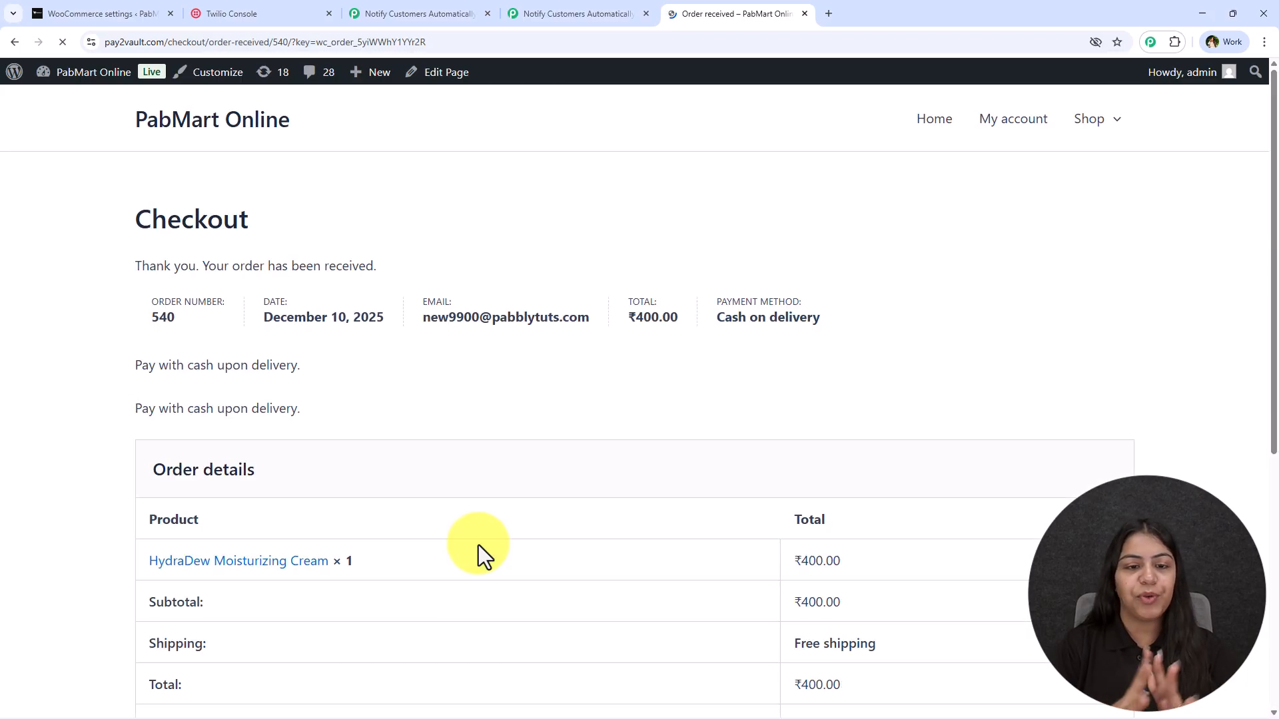
Step: Review the placed order's details and check the webhook response capture in Pabbly Connect
scroll(478, 545, down, 7)
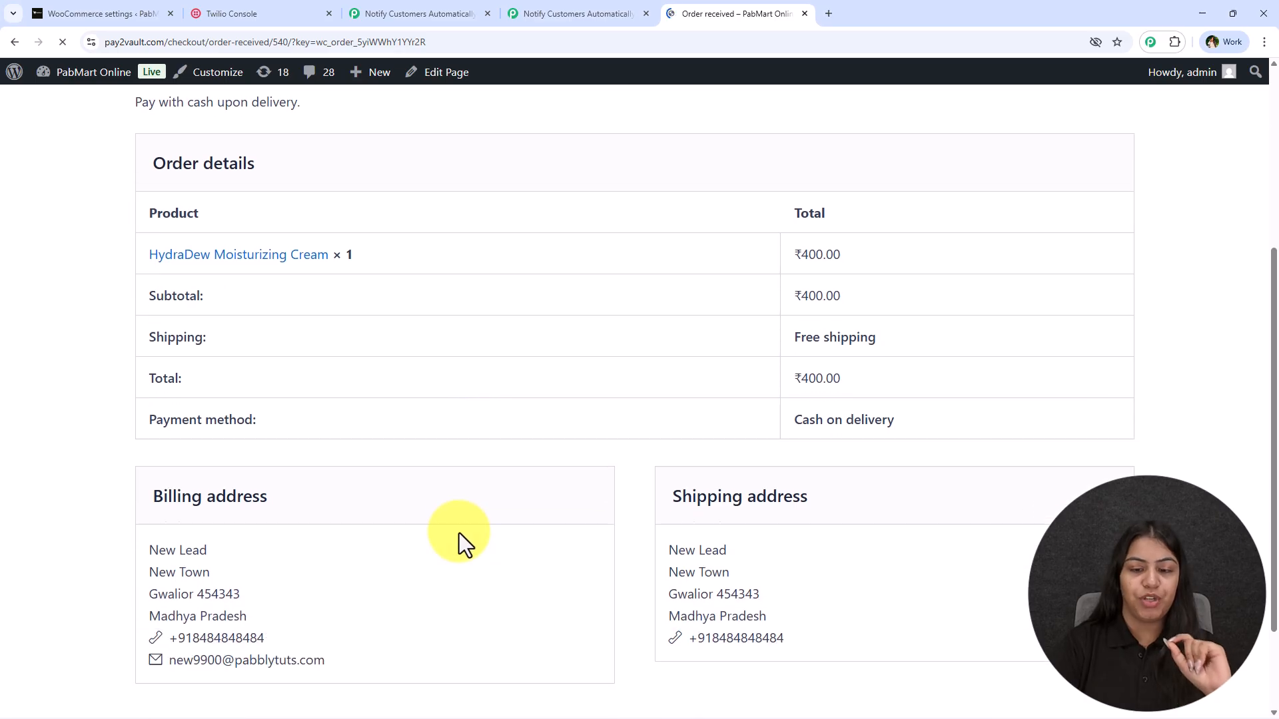
scroll(443, 517, up, 4)
click(531, 5)
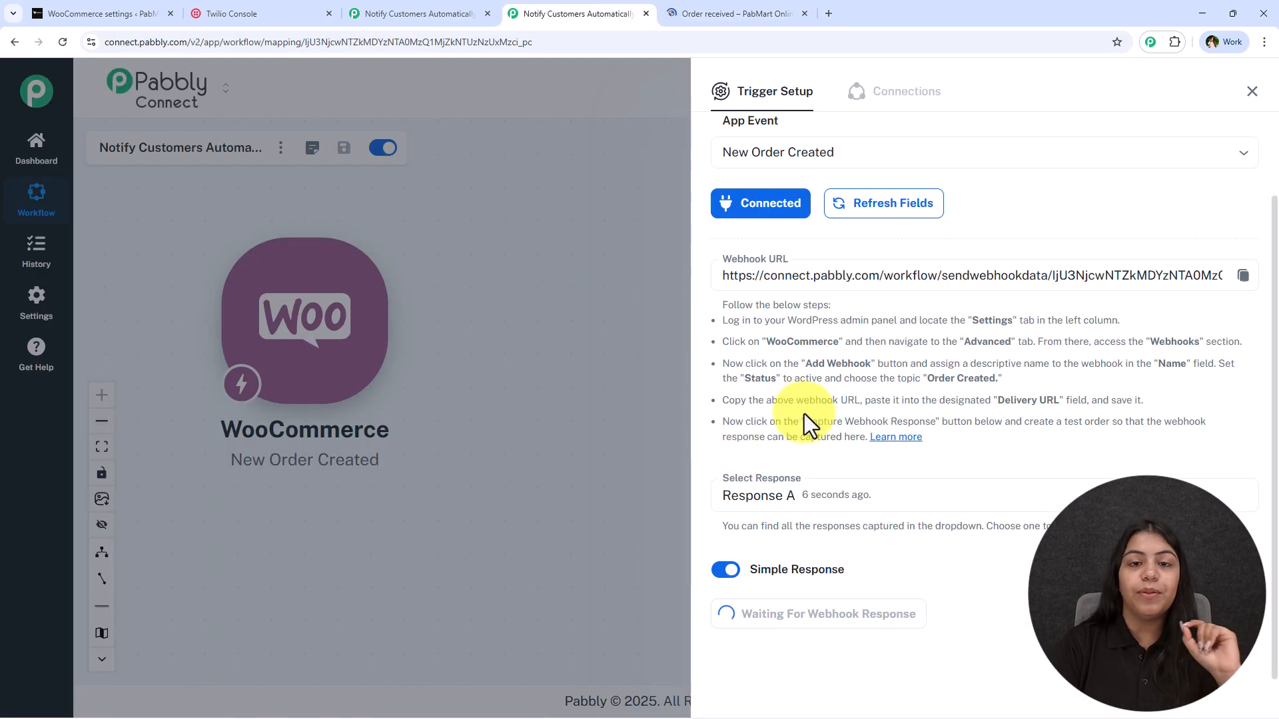
click(726, 7)
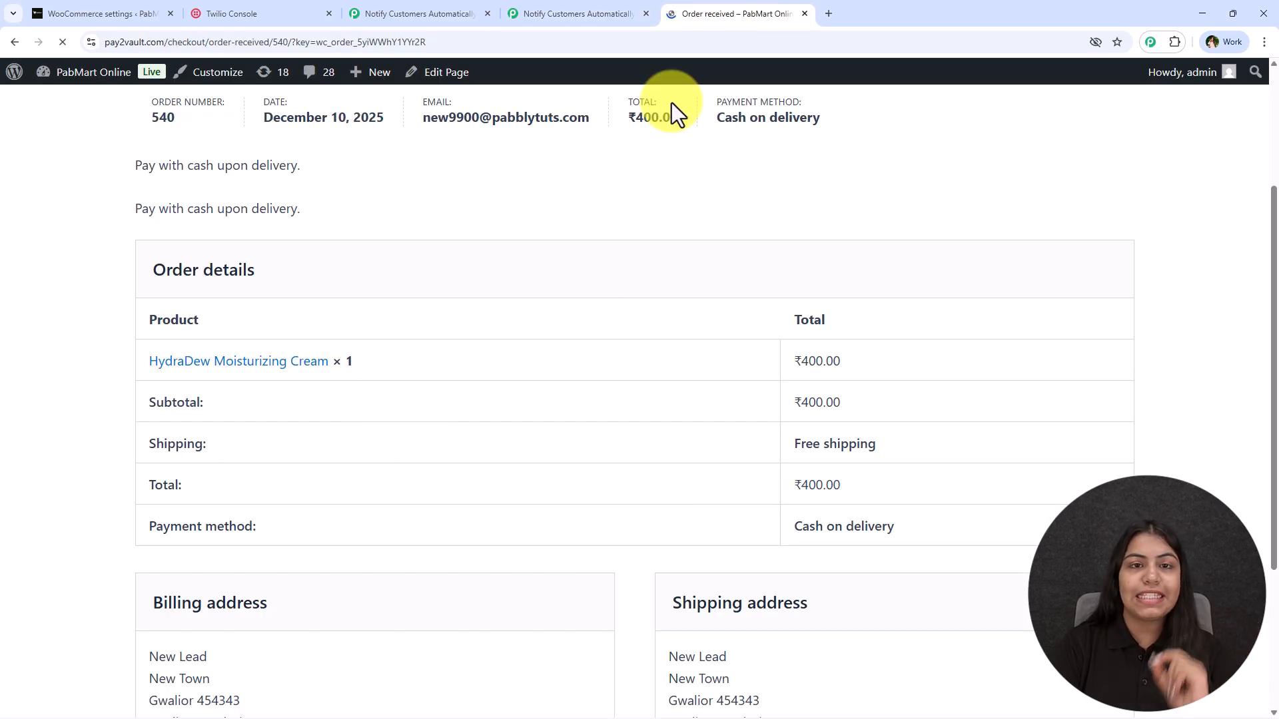
click(572, 14)
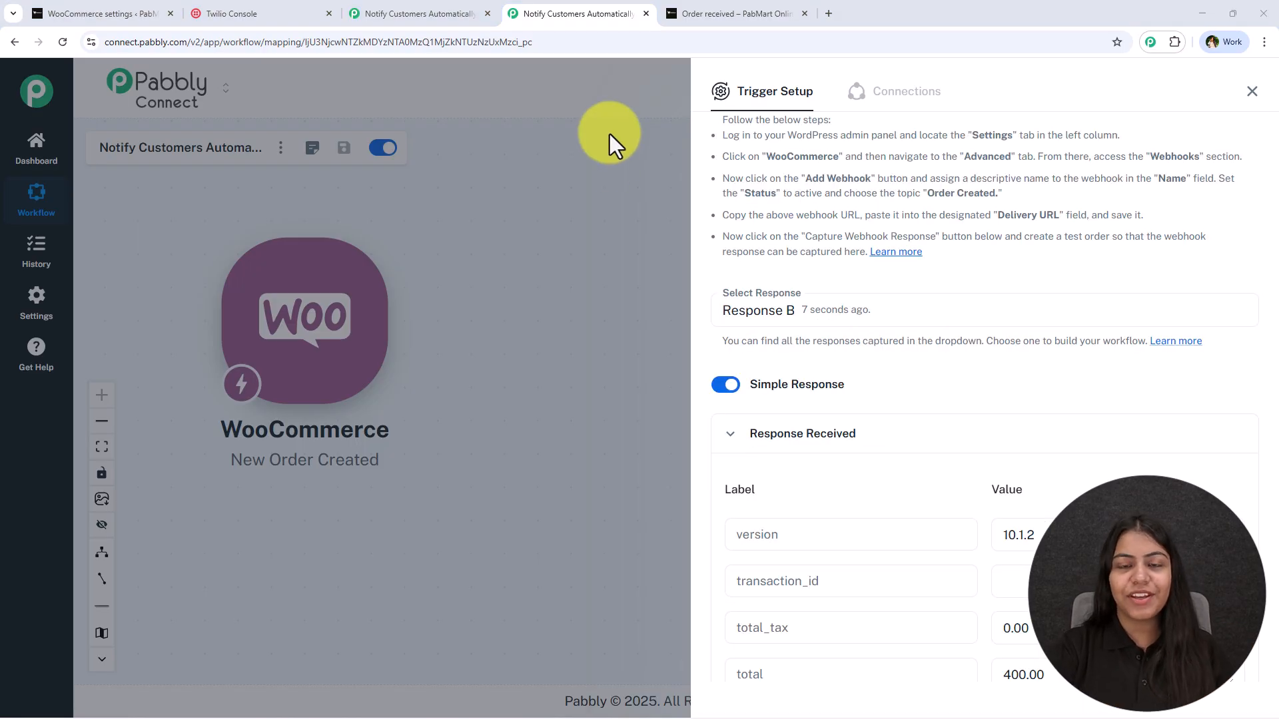
Step: Examine the order and shipping fields in the captured WooCommerce response and close the trigger setup
scroll(928, 265, down, 3)
scroll(920, 373, down, 8)
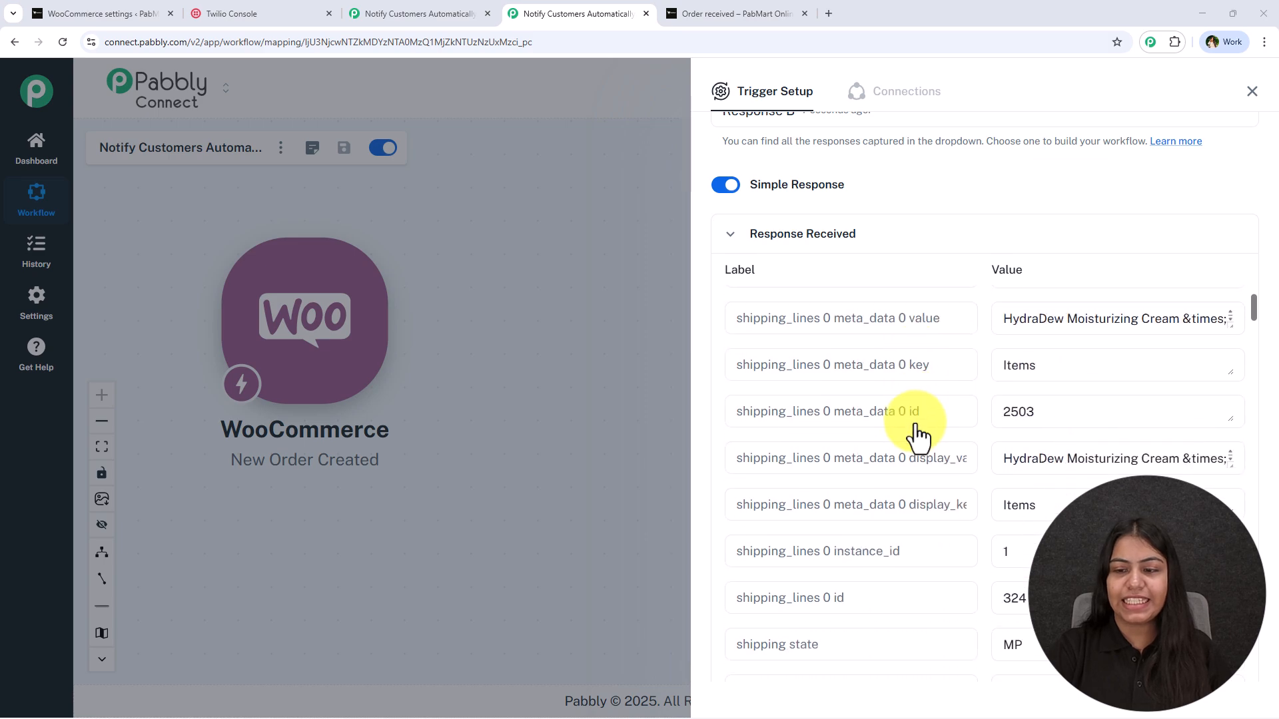
scroll(917, 433, up, 2)
click(1062, 426)
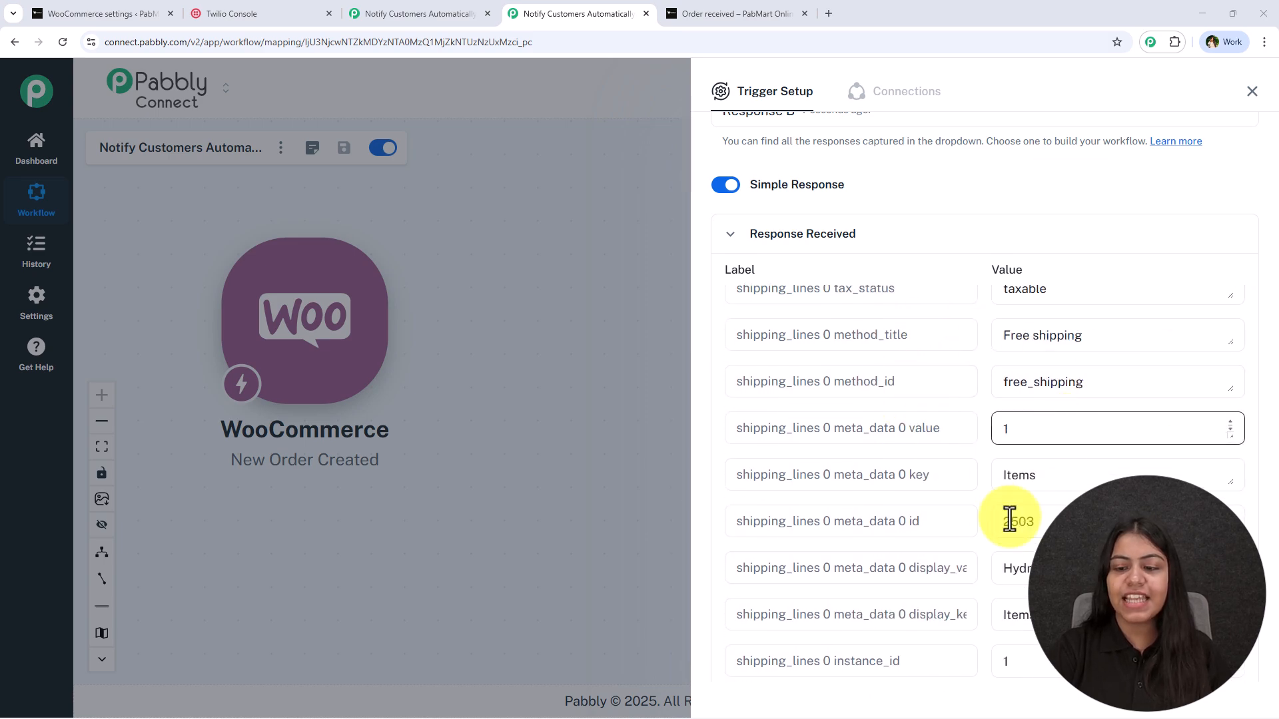
scroll(1013, 523, down, 10)
scroll(951, 433, up, 5)
scroll(951, 433, up, 1)
click(1055, 462)
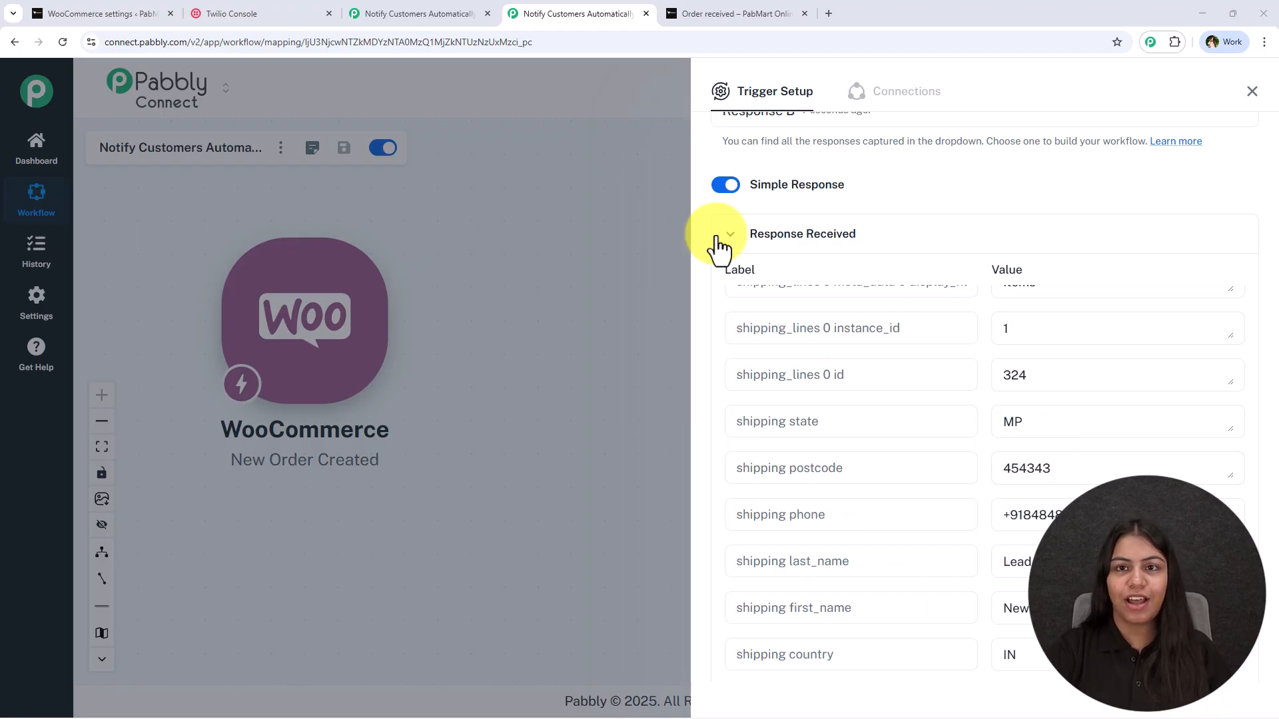
click(1252, 92)
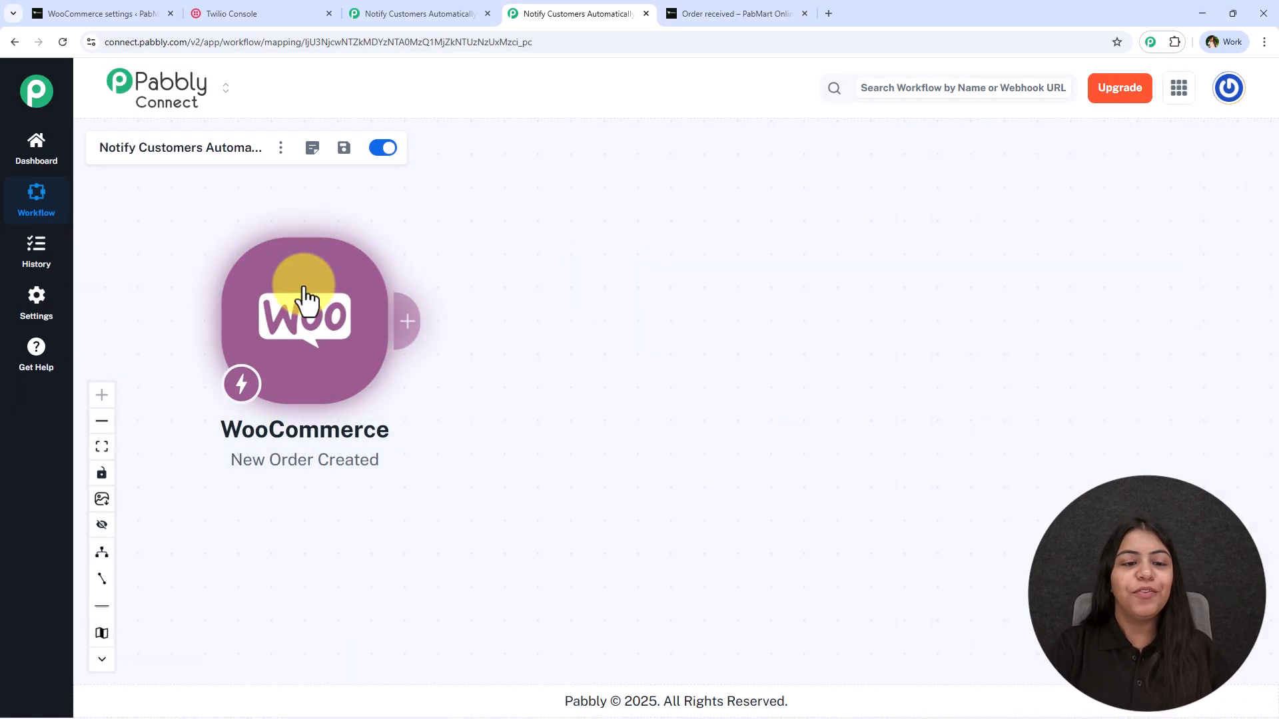
Step: Add a Twilio action after the WooCommerce trigger with Send SMS Message as its app event
click(402, 321)
text(Twilio)
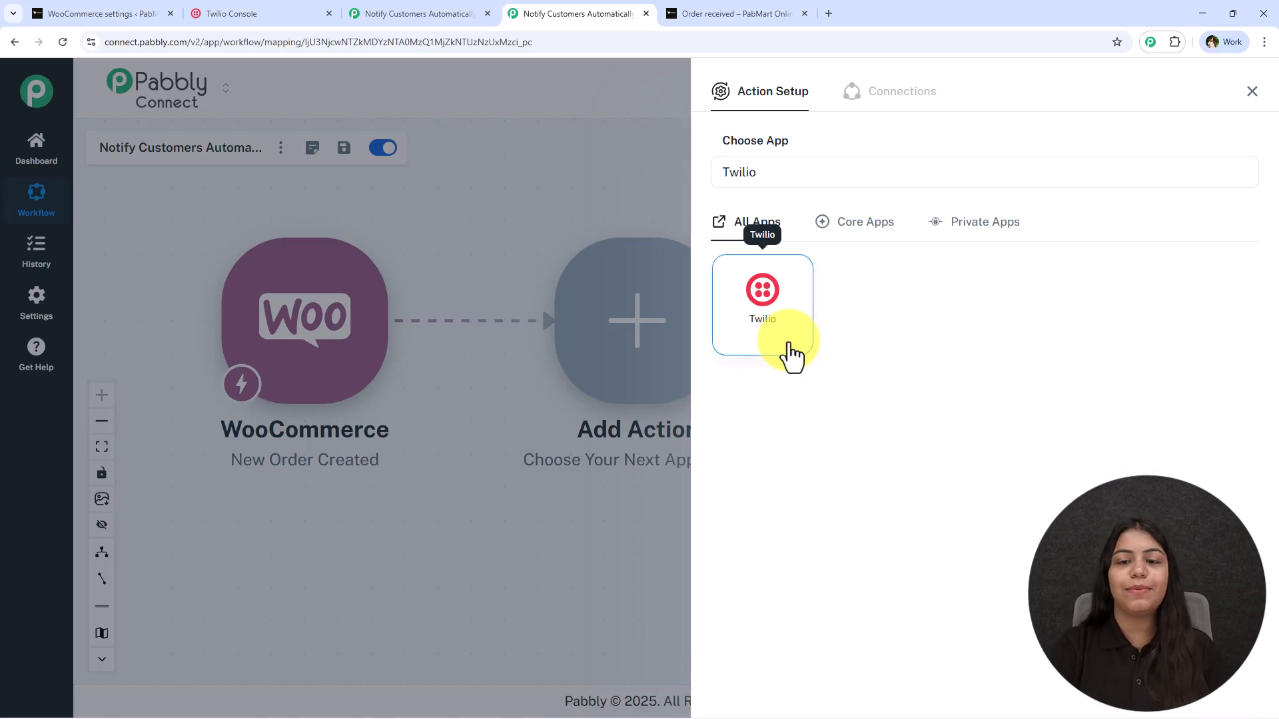
click(789, 344)
click(764, 260)
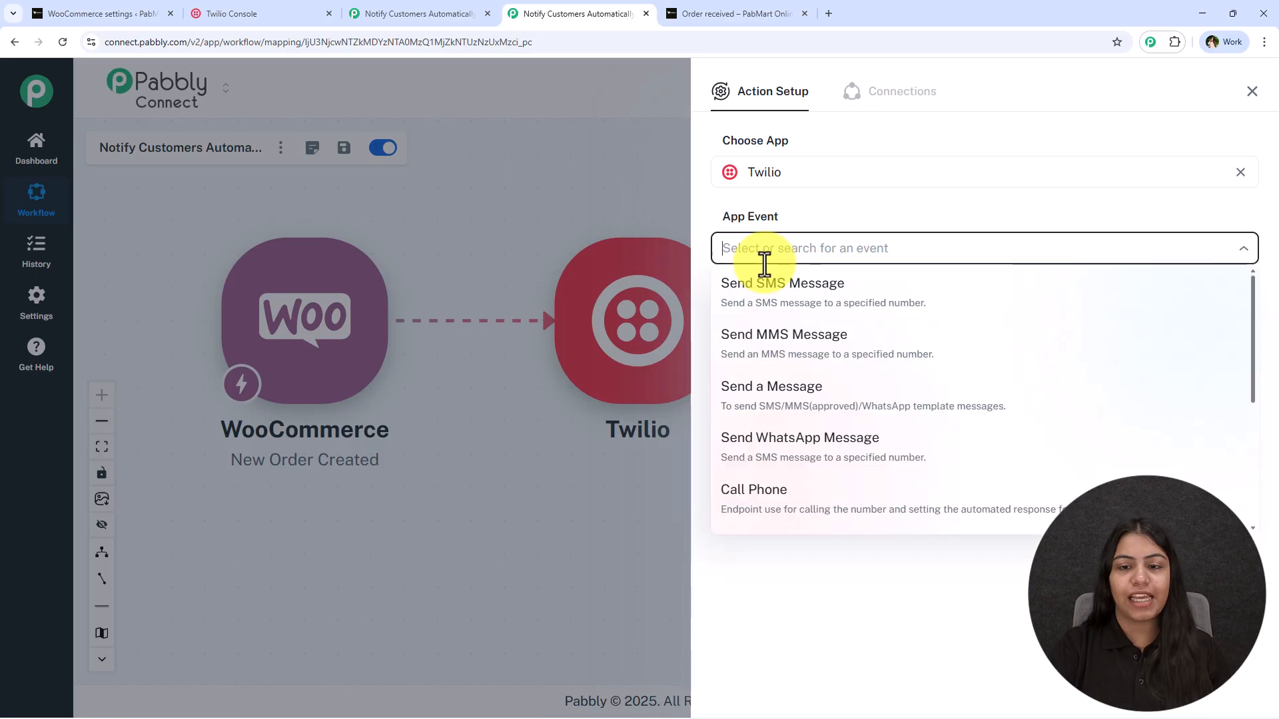
click(775, 297)
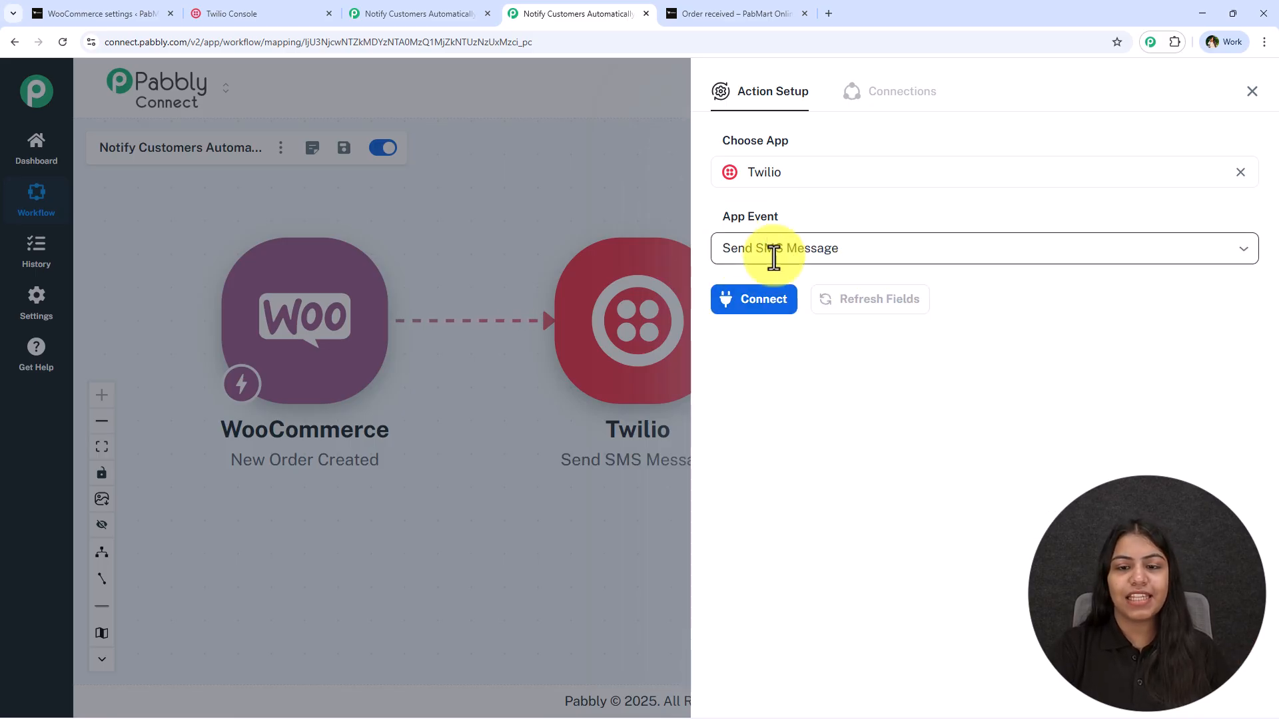
Step: Open the Twilio action's connection setup and choose to add a new connection
click(792, 299)
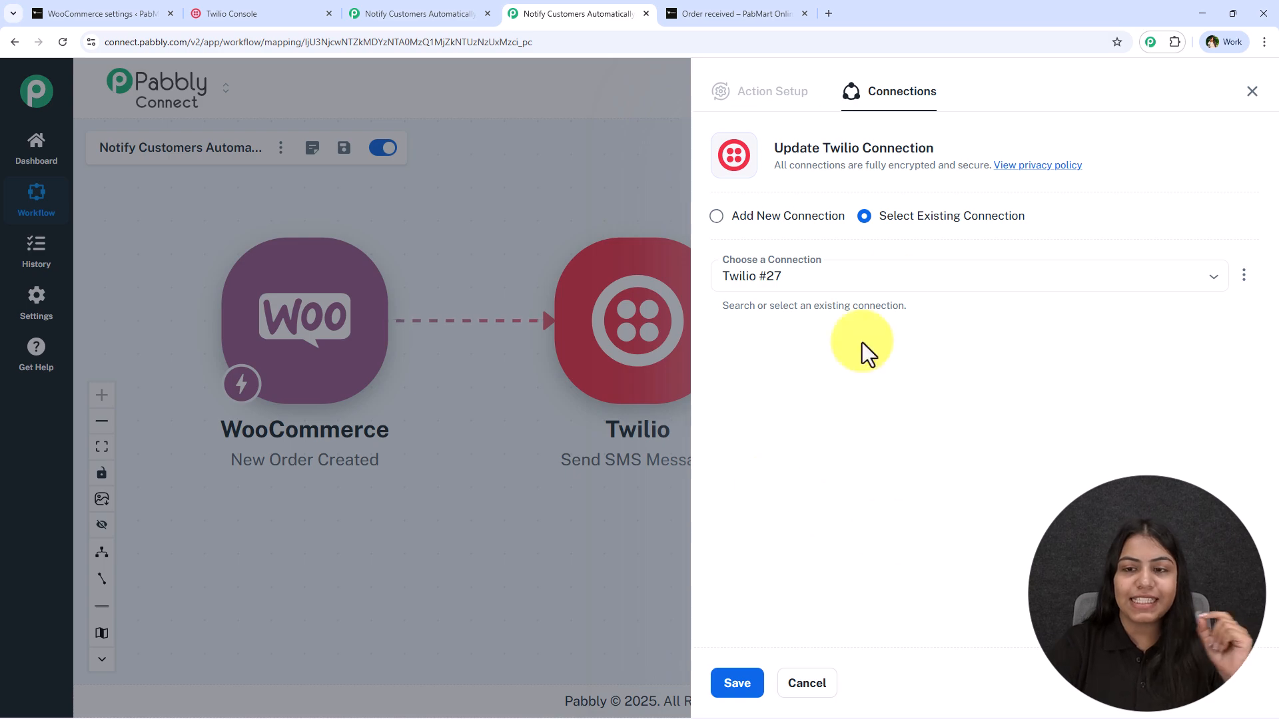
click(736, 685)
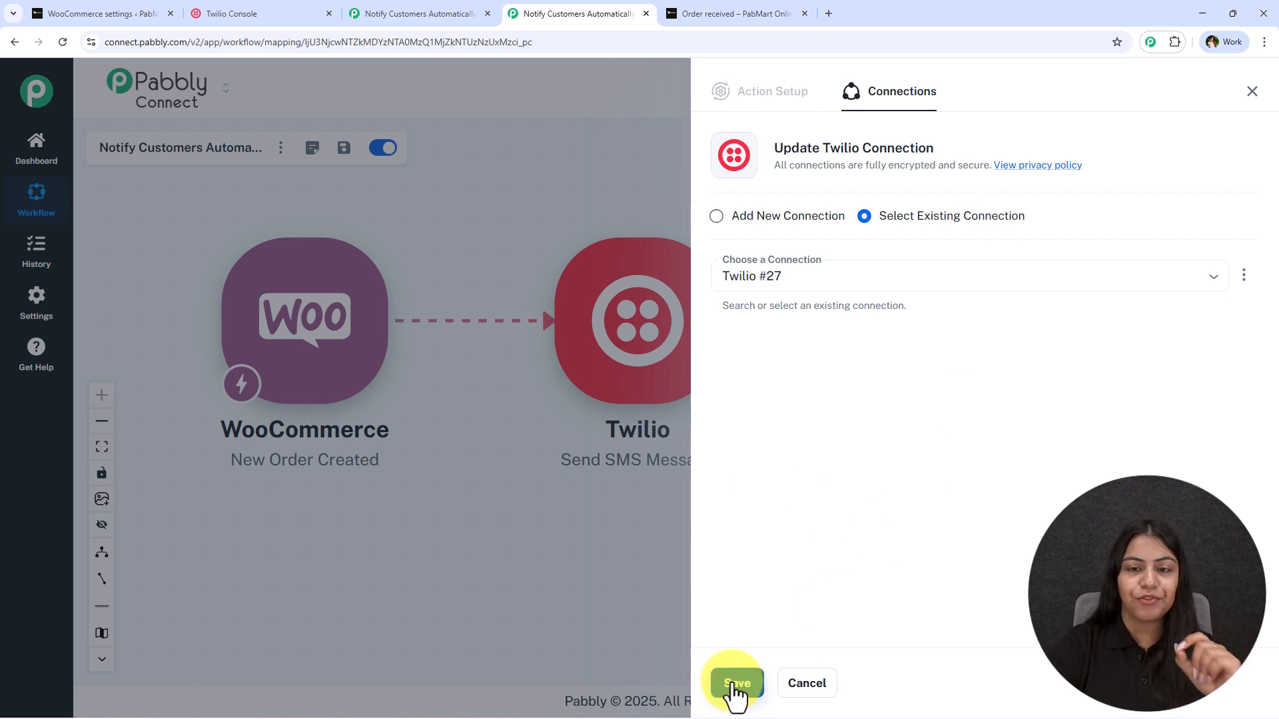
click(777, 219)
click(770, 363)
click(861, 325)
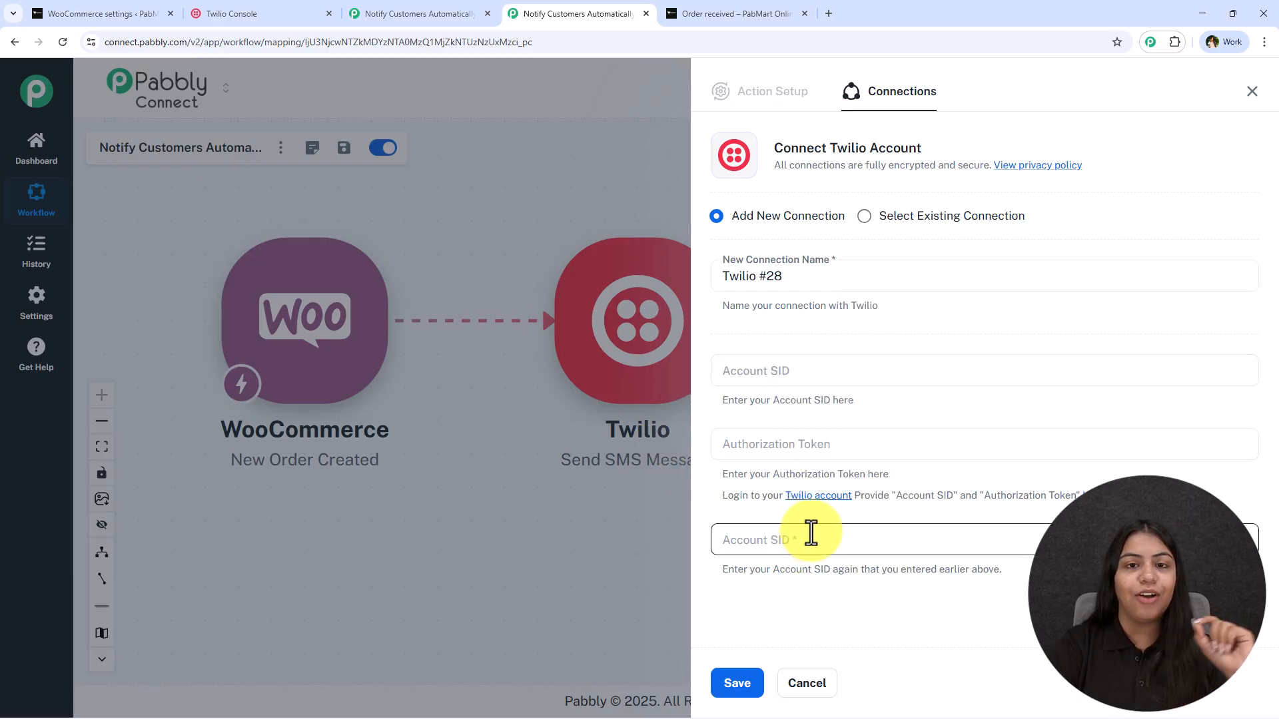
Step: Copy the Account SID from the Twilio console and enter it in the first Account SID field of the new Pabbly Connect connection
click(191, 8)
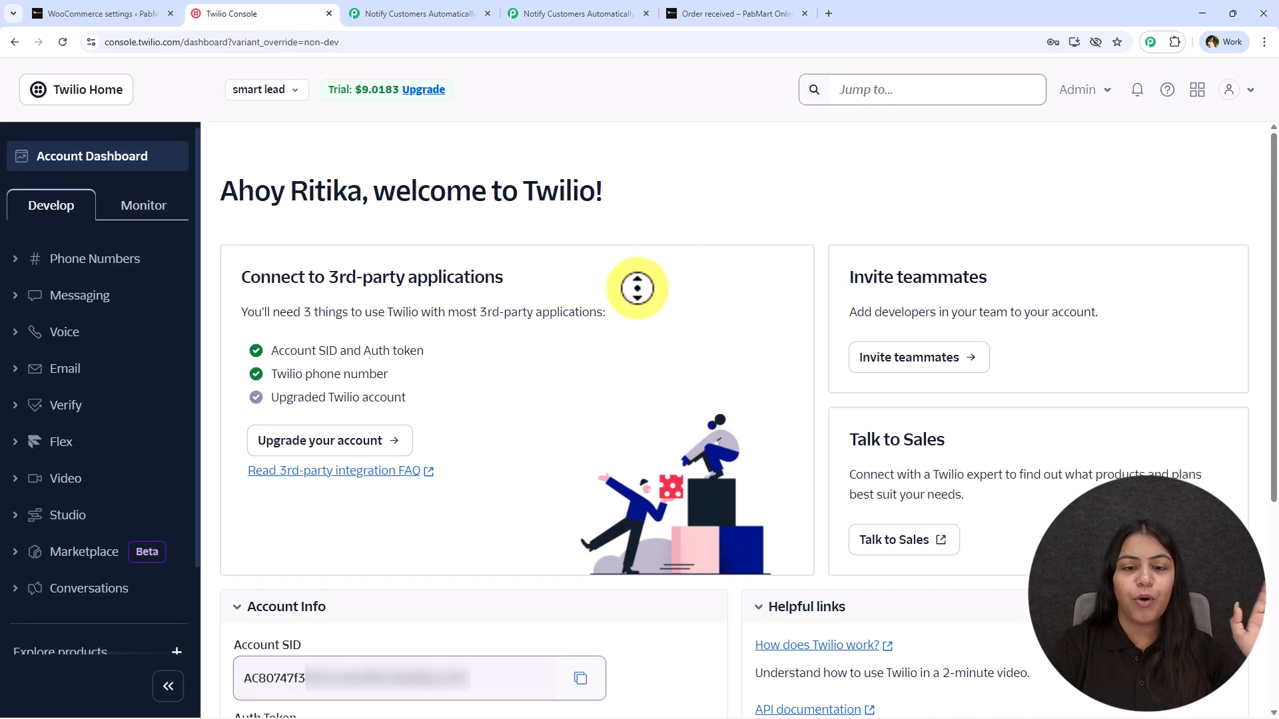
scroll(665, 316, down, 5)
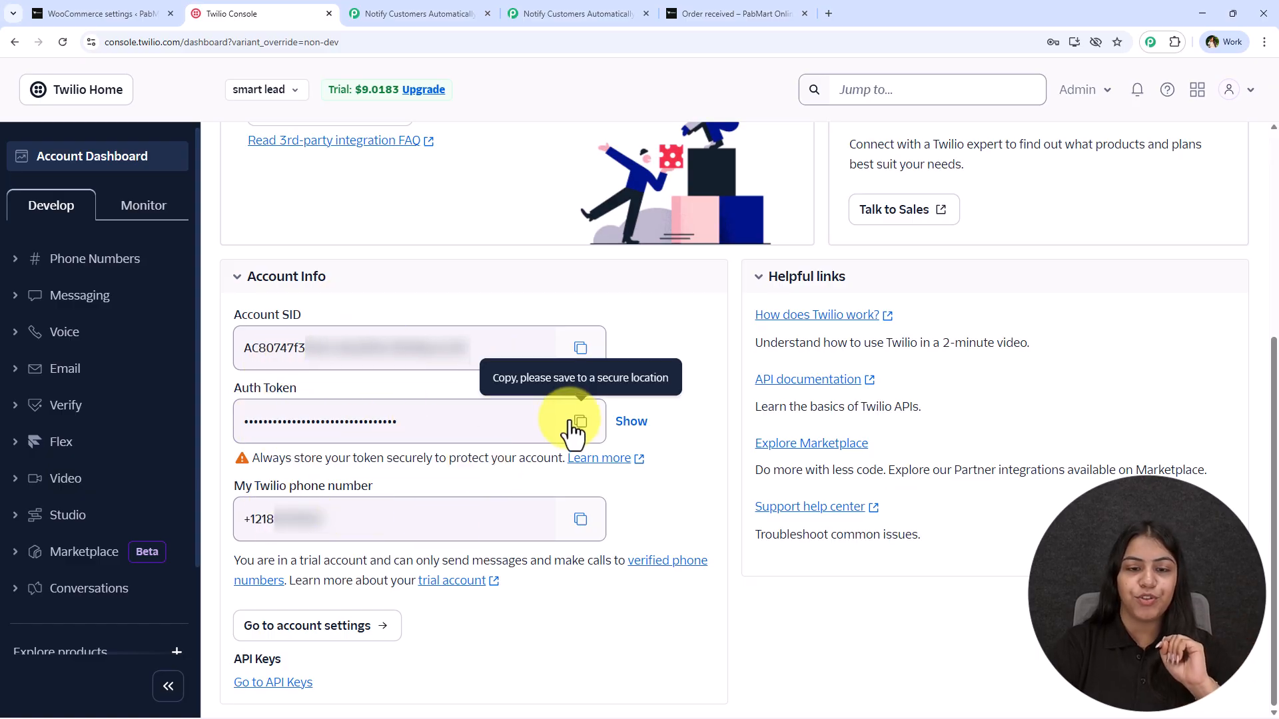
click(566, 360)
click(542, 14)
click(785, 371)
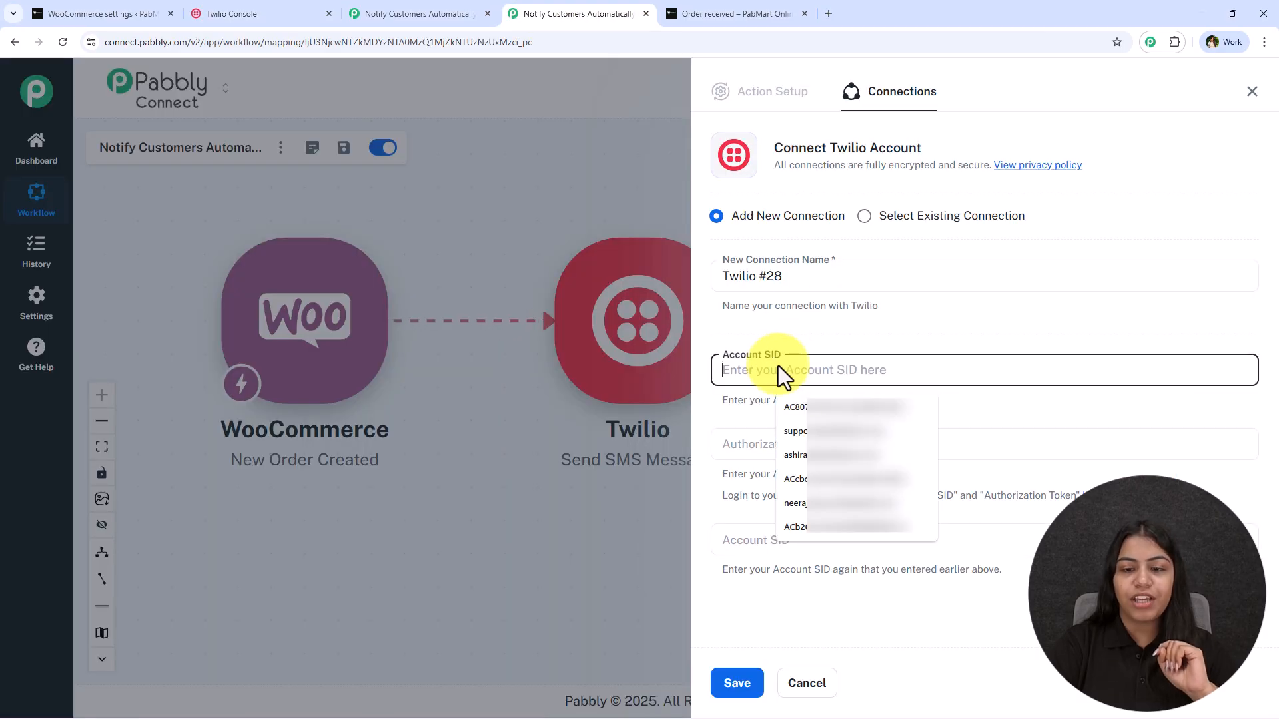
click(801, 408)
Step: Fill in the Twilio authorization token, enter the Account SID again, and save the connection
click(249, 12)
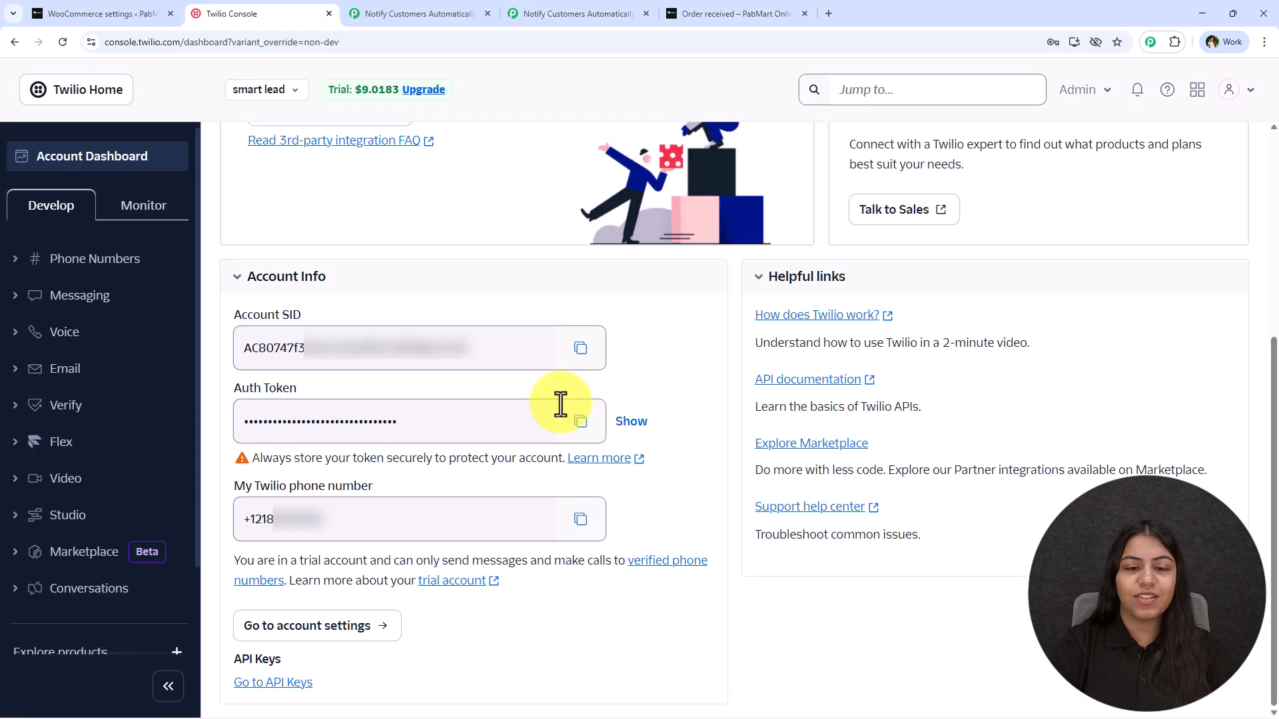
click(504, 3)
click(805, 443)
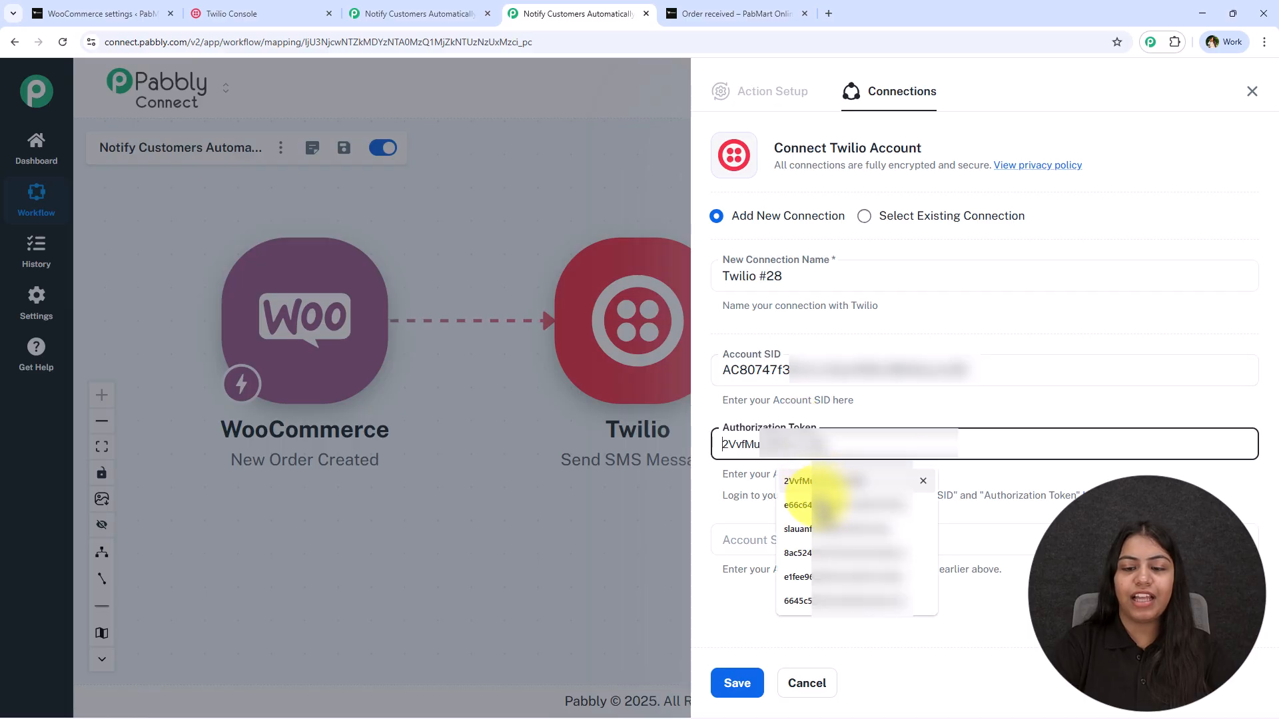
click(795, 505)
click(796, 541)
click(792, 576)
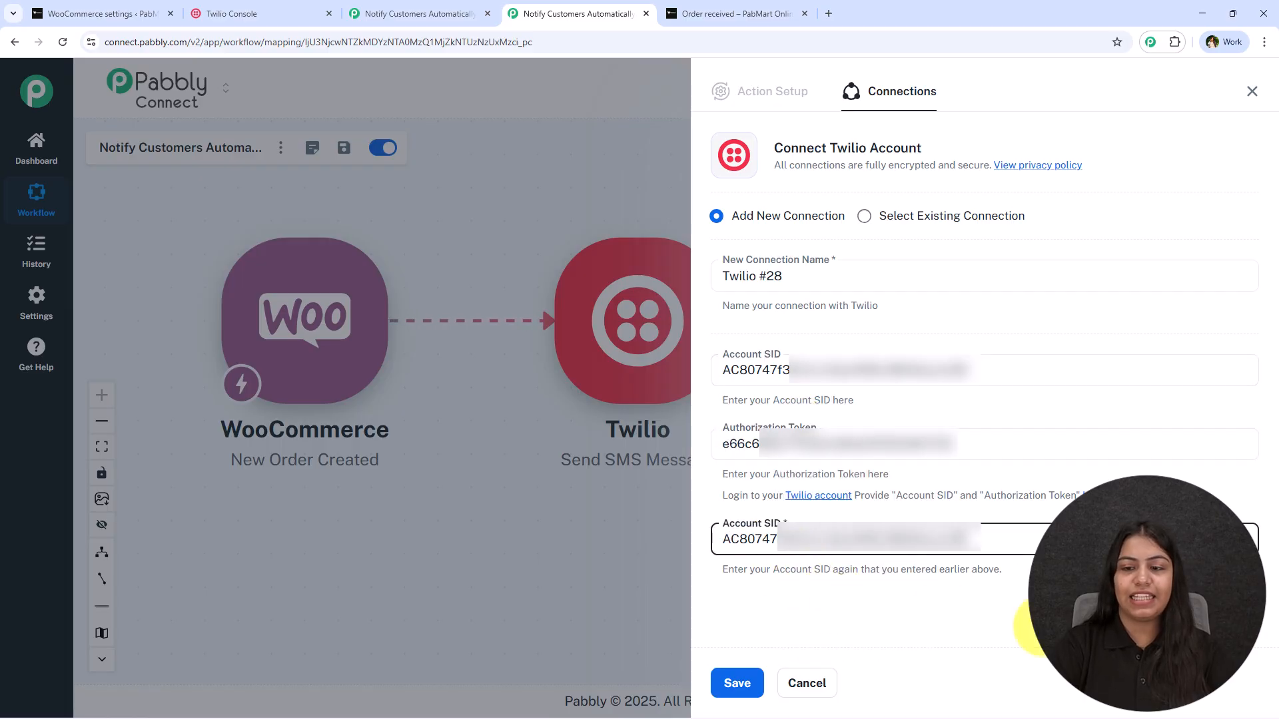
click(730, 684)
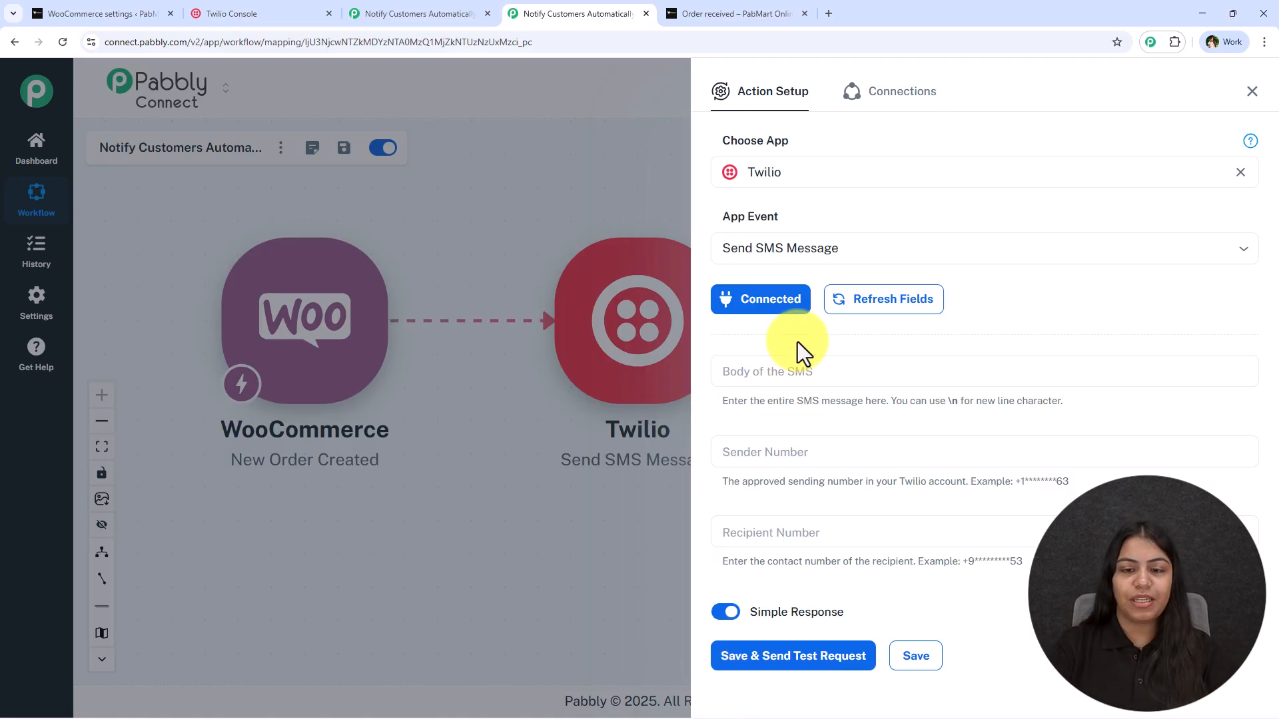
Step: Set the SMS body to 'Hi {{Name}}, thank you for shopping with NaturalGlow Skincare! 🛍️ Your order "{{NO.}} has been received successfully. We'll notify you once it's shipped.'
click(790, 380)
text(Hi {{Name}}, thank you for shopping with NaturalGlow Skincare! 🛍️ Your order "{{NO.}} has been received successfully. We’ll notify you once it’s shipped.)
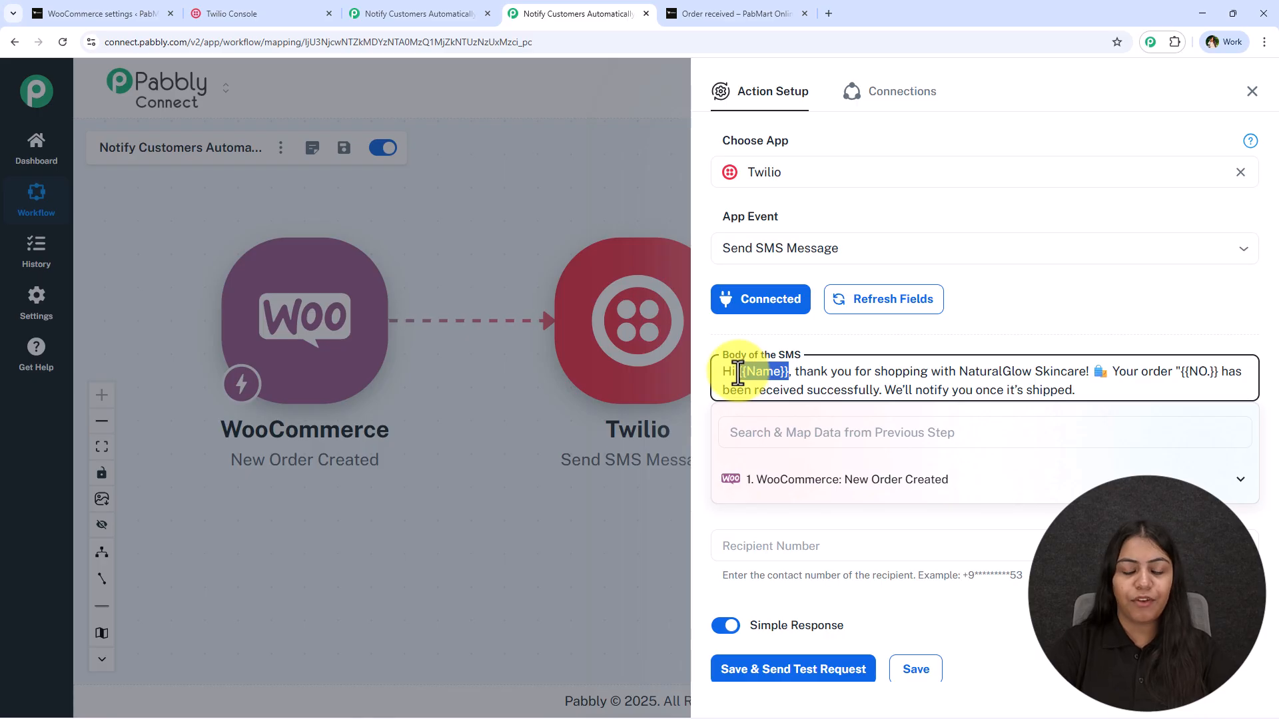
text(New)
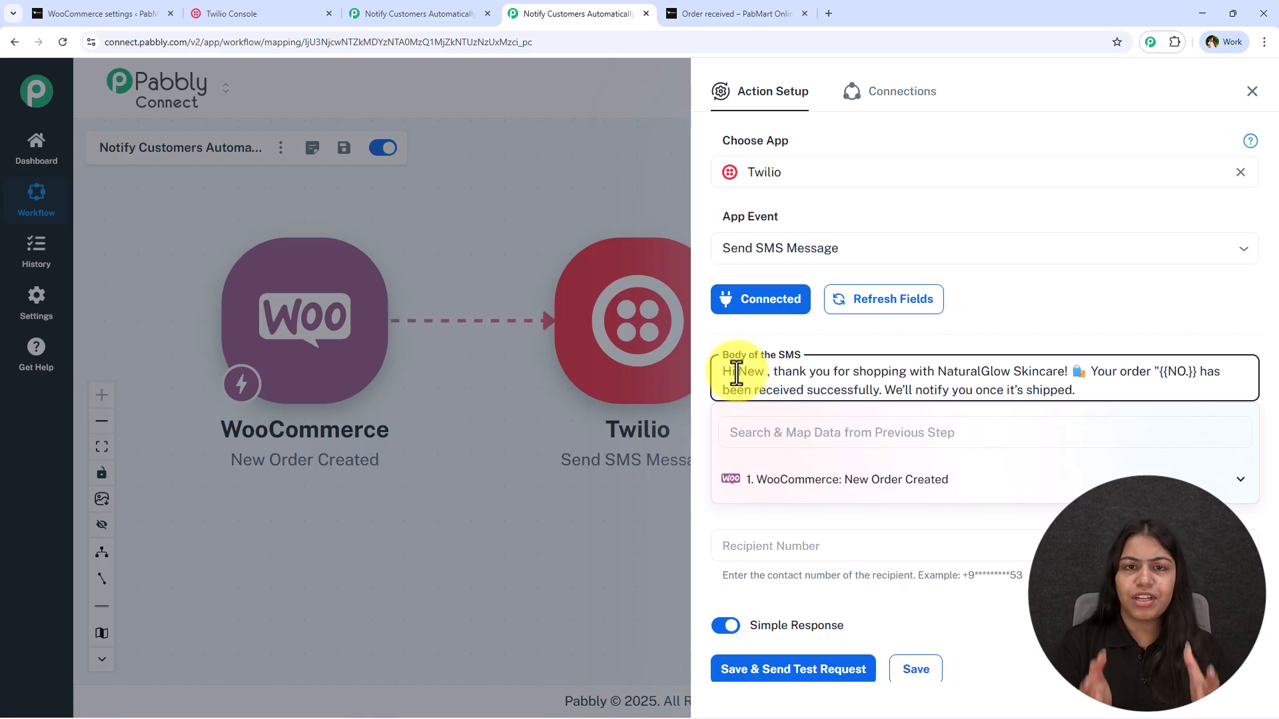
key(ctrl+z)
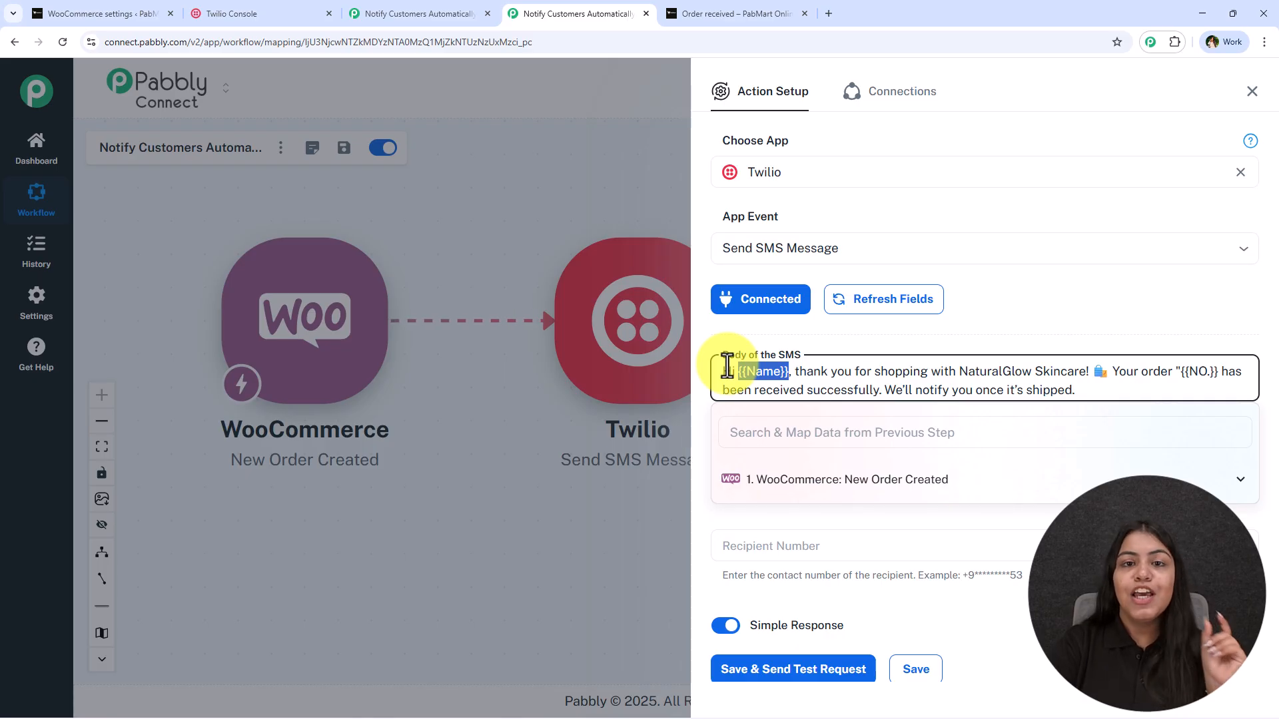
Step: Replace the {{Name}} placeholder in the SMS body with the shipping first_name field mapped from the WooCommerce order
click(813, 482)
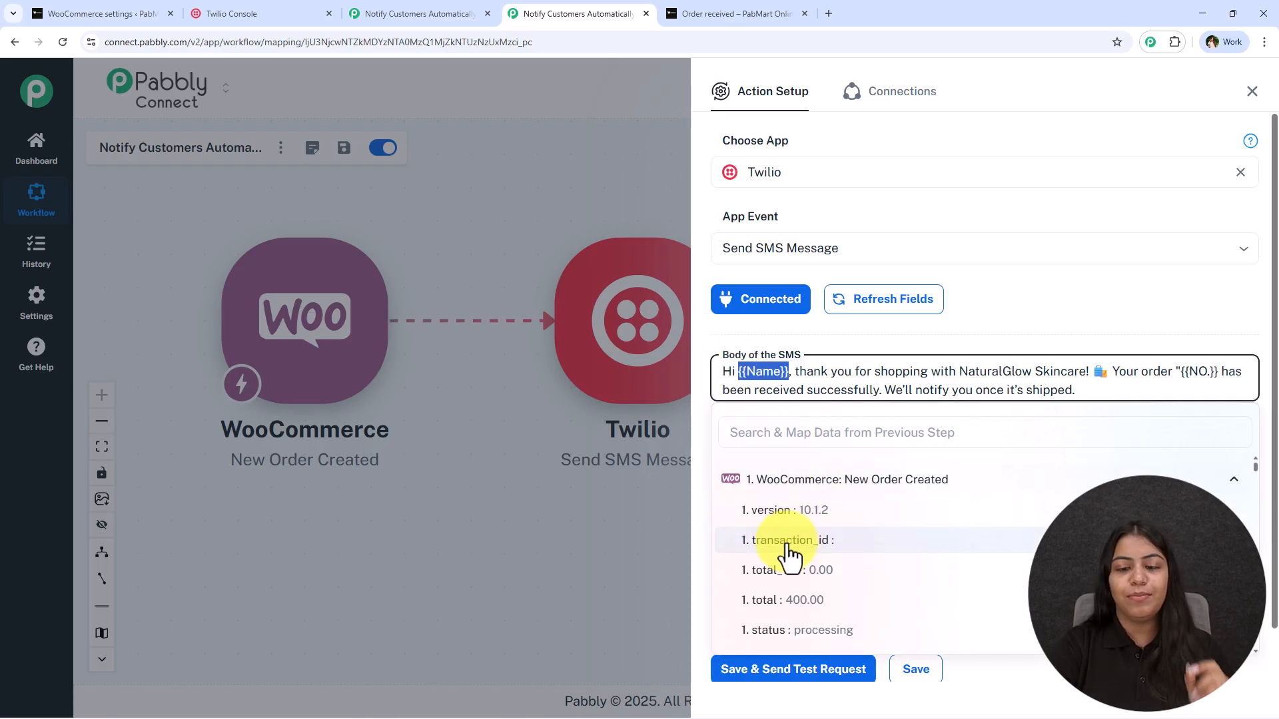
scroll(790, 547, down, 10)
click(789, 421)
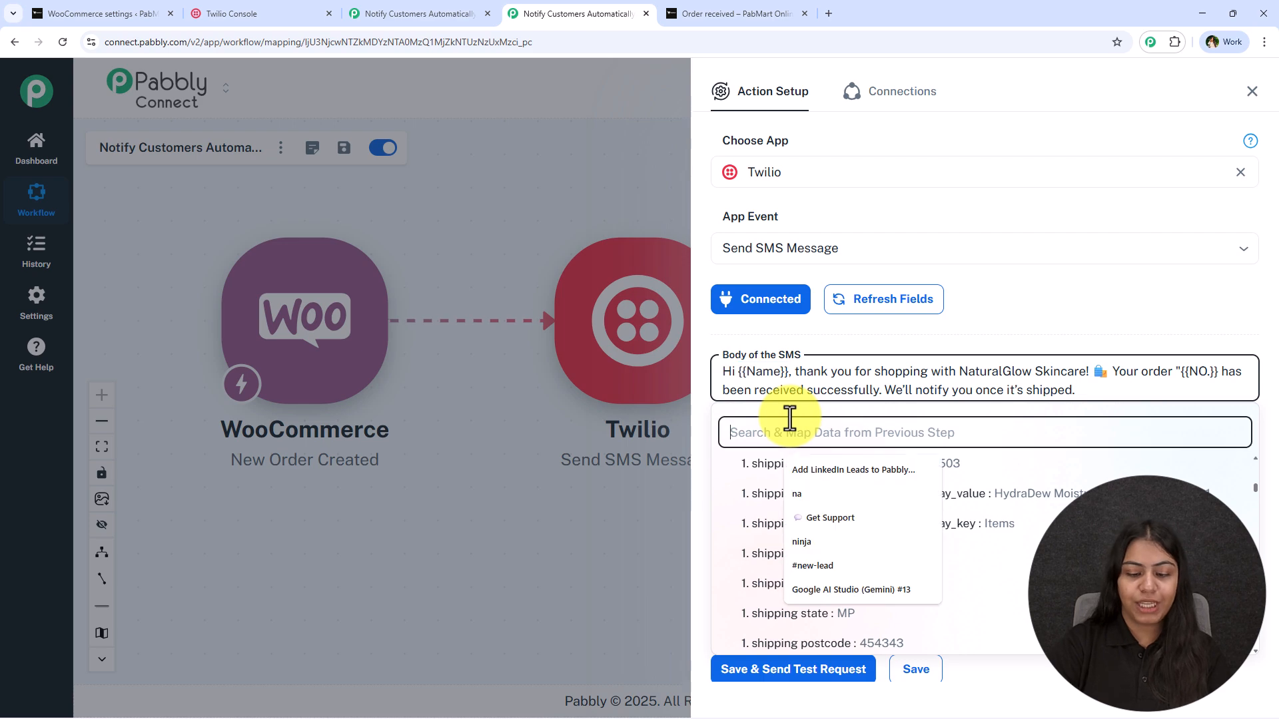
text(name)
click(826, 538)
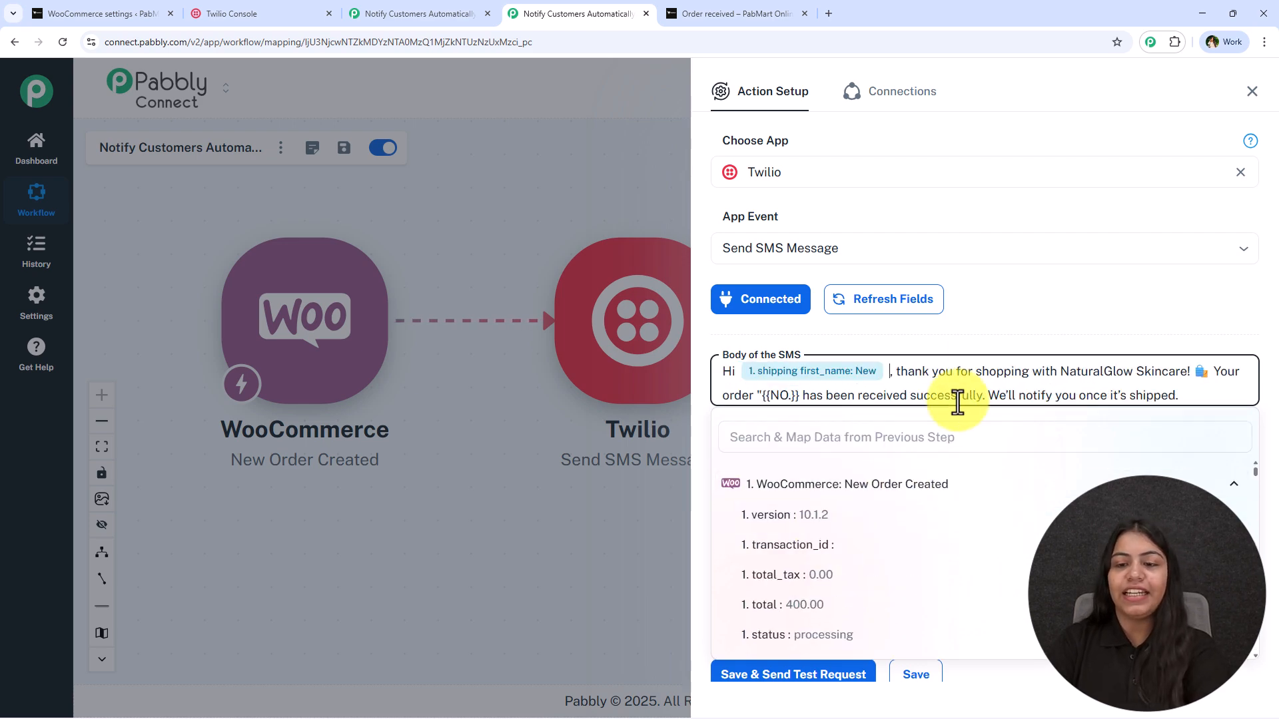
click(1005, 337)
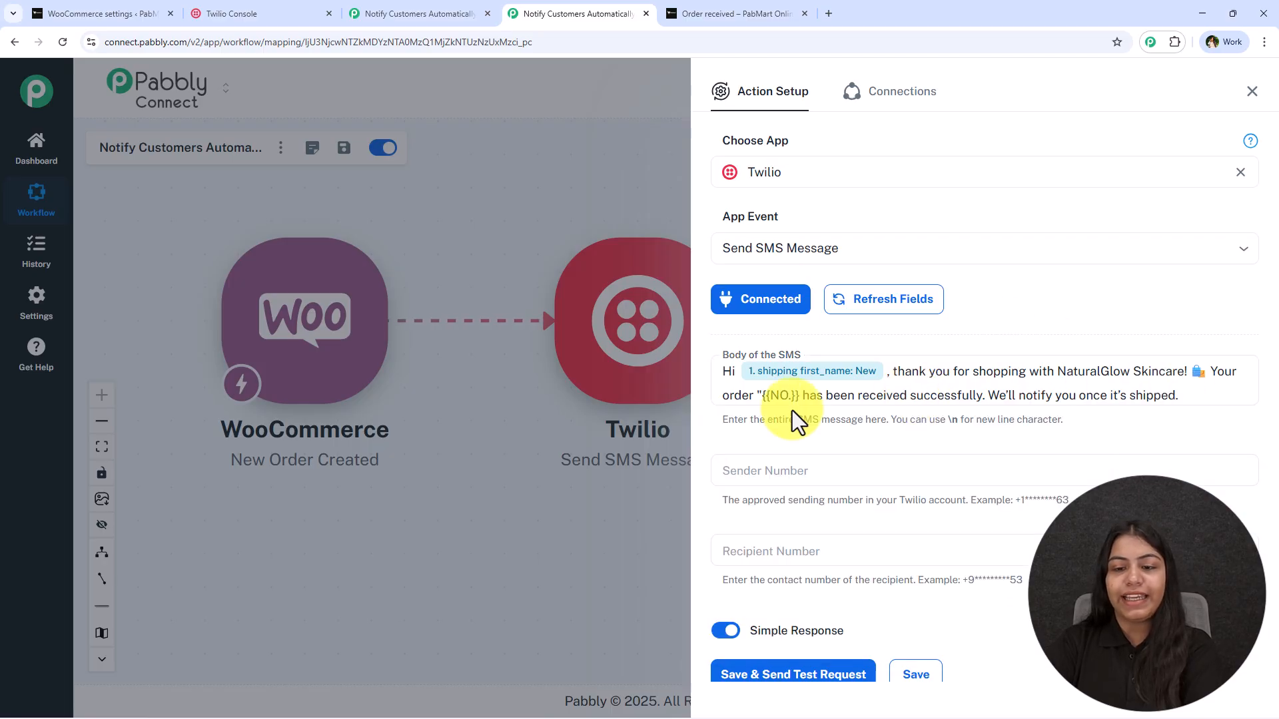
Step: Replace the {{NO.}} placeholder in the SMS body with the order's number field mapped from the WooCommerce step
drag(800, 396, 755, 396)
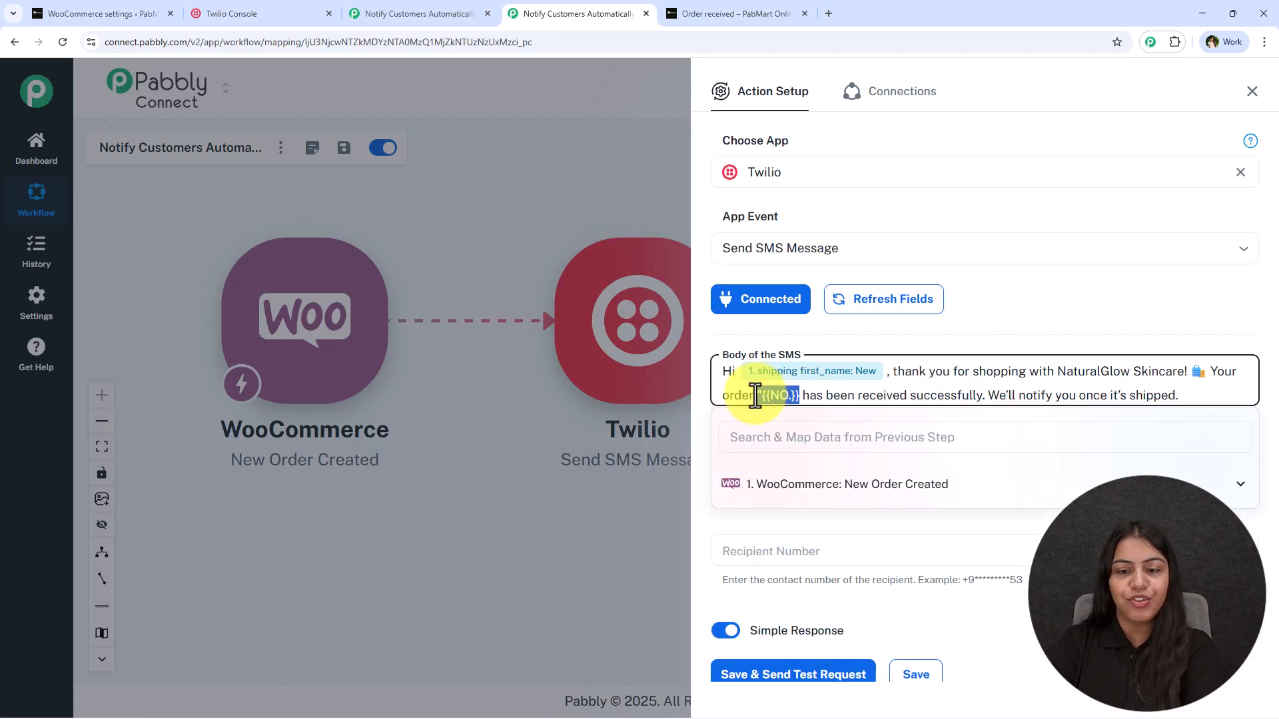
click(748, 435)
text(num)
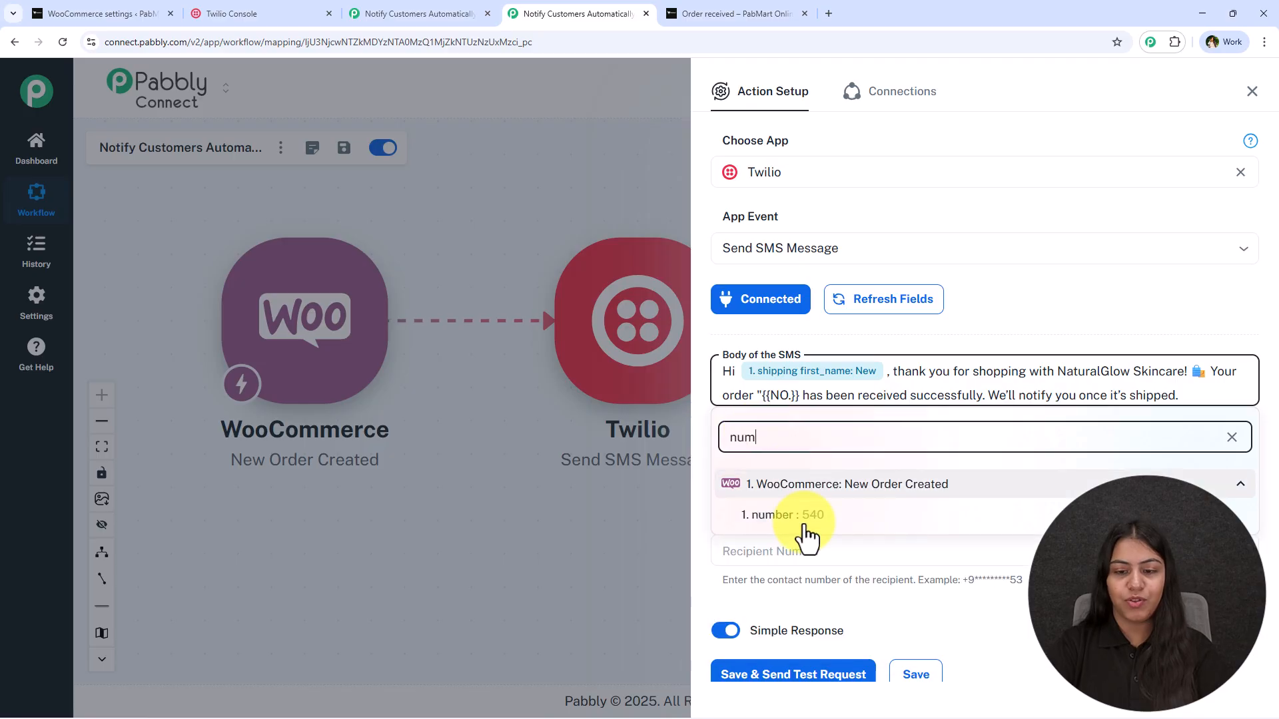
click(806, 516)
click(801, 337)
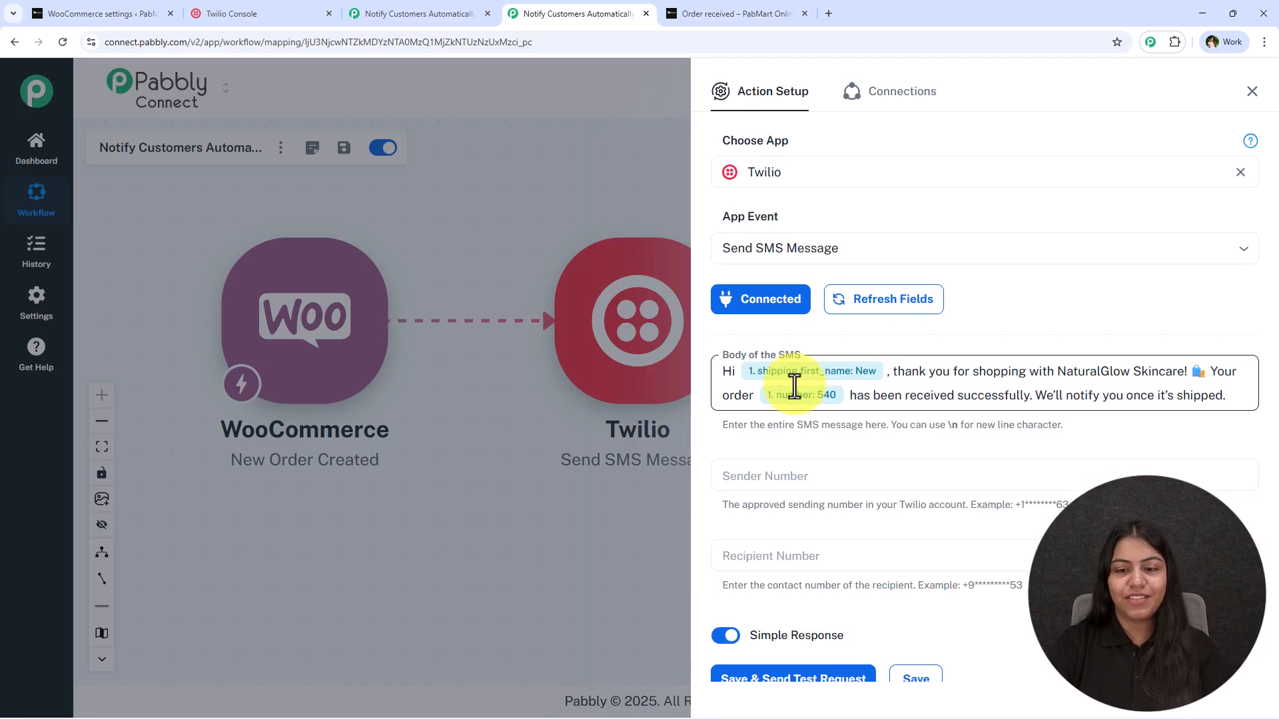
Step: Copy the Twilio phone number from the Twilio console and paste it as the sender number in Pabbly Connect
scroll(806, 429, down, 1)
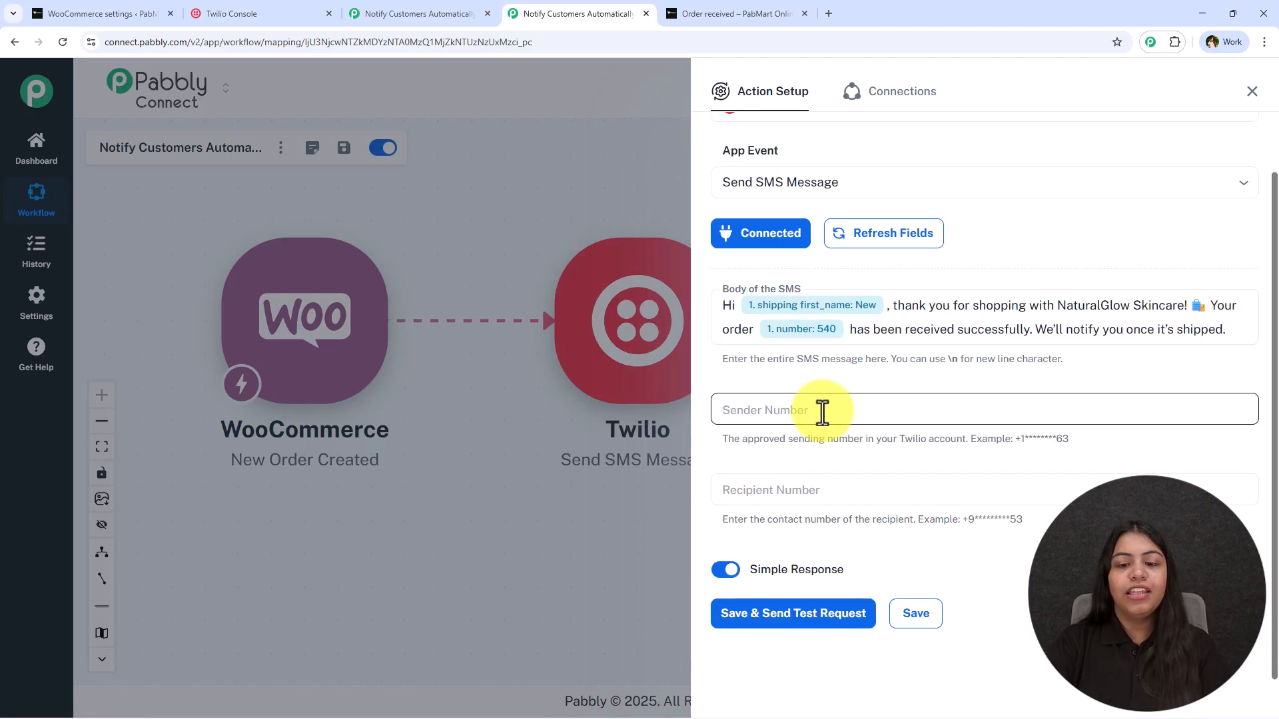
click(822, 411)
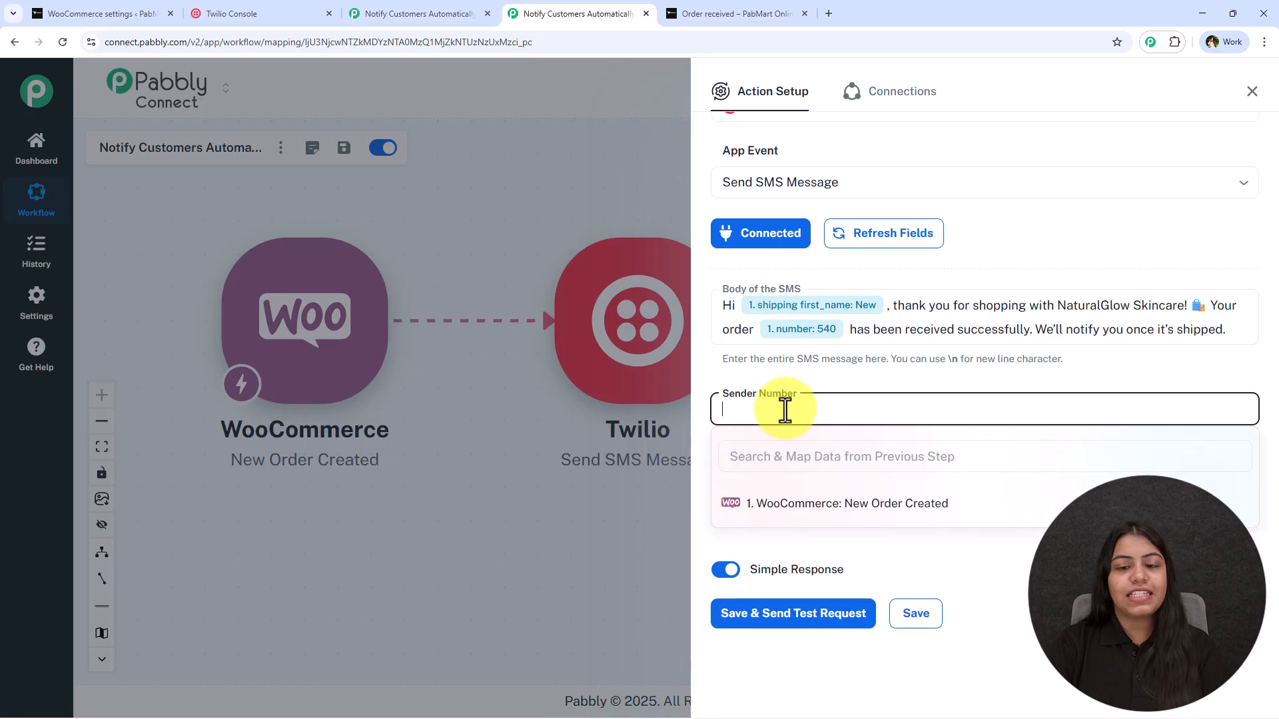
click(293, 6)
click(580, 519)
click(523, 13)
key(ctrl+v)
Step: Map the recipient number to the shipping phone field from the WooCommerce order
click(737, 491)
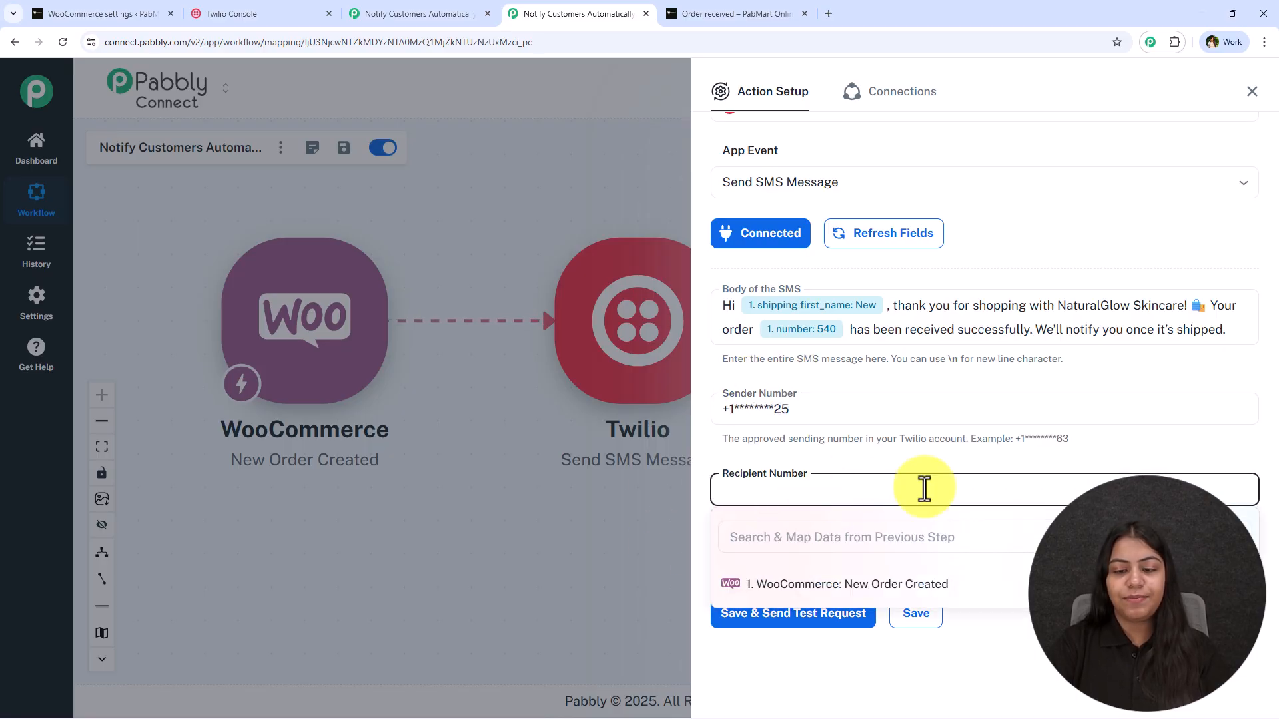
key(BackSpace)
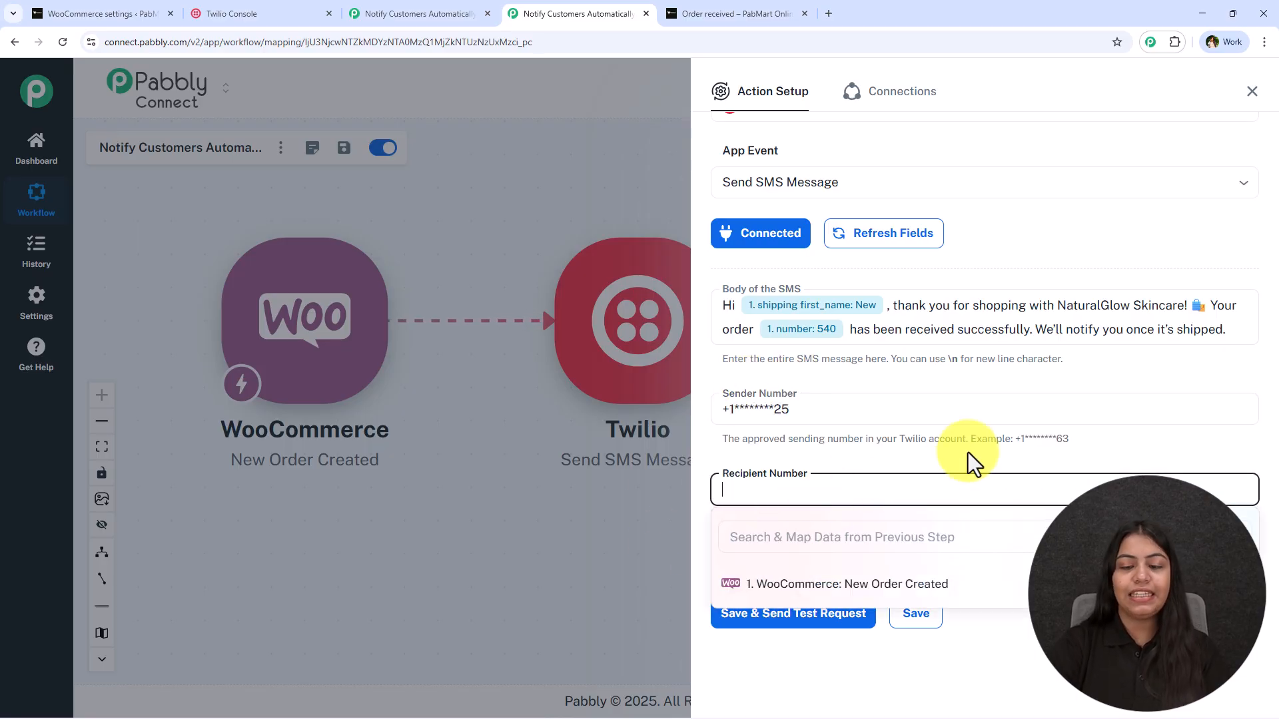
click(837, 526)
text(pho)
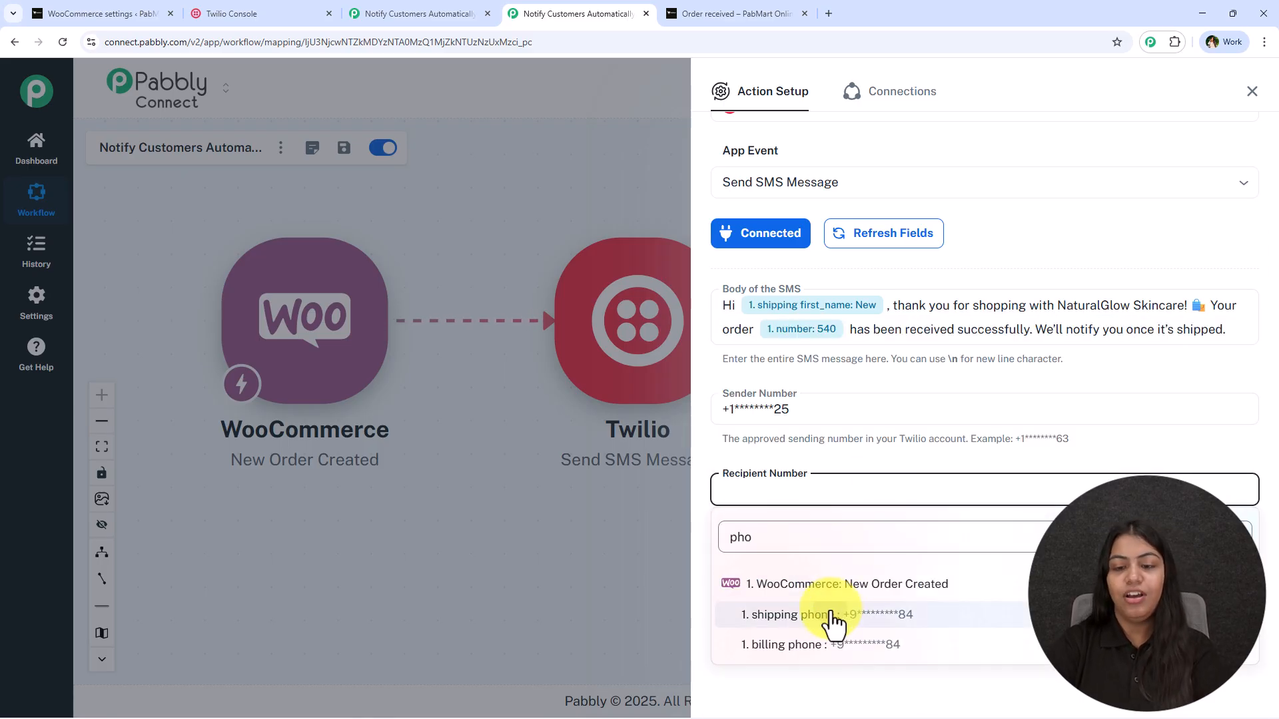
click(833, 615)
click(877, 540)
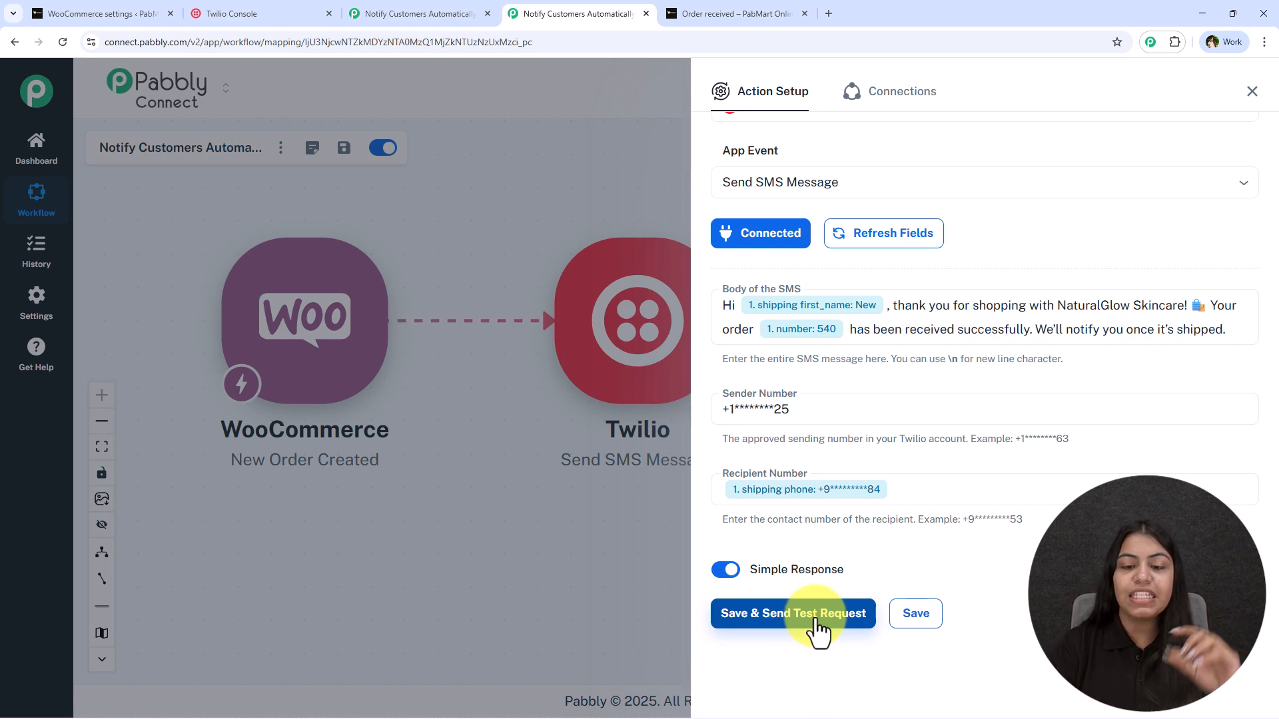
Step: Replace the mapped recipient number with a phone number starting with +91, and save and send a test request
click(1018, 505)
key(BackSpace)
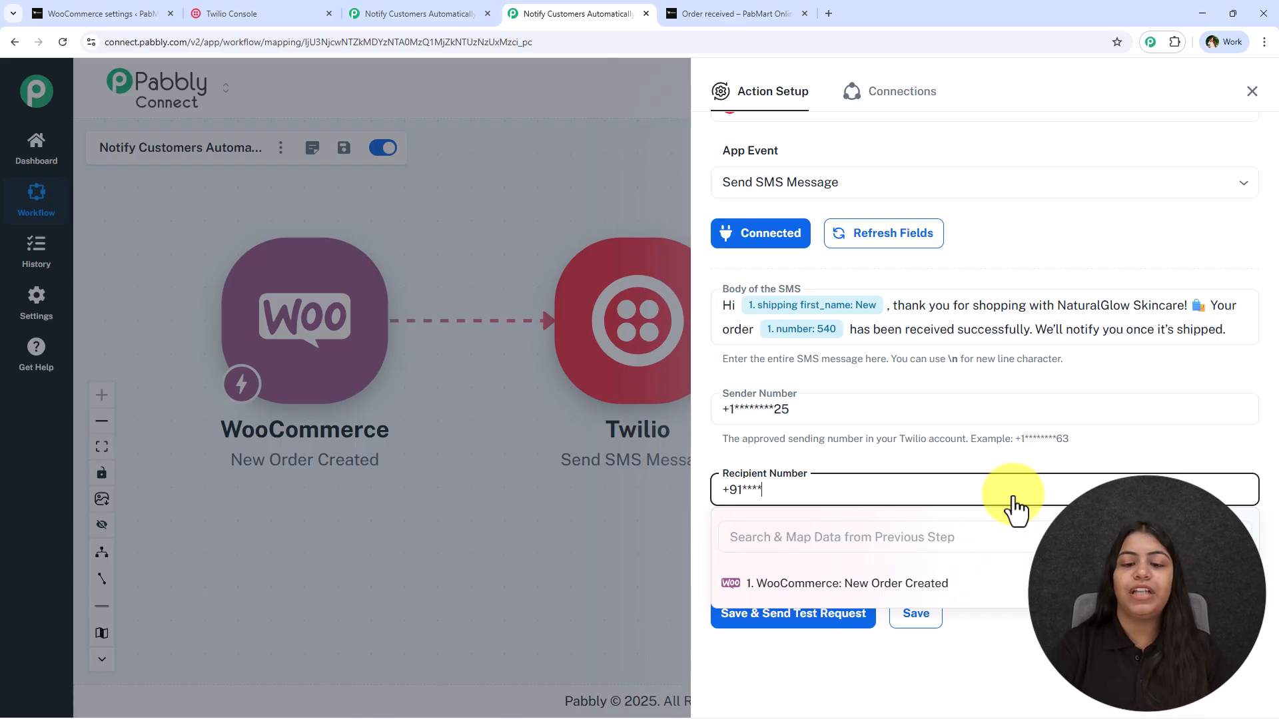
click(985, 465)
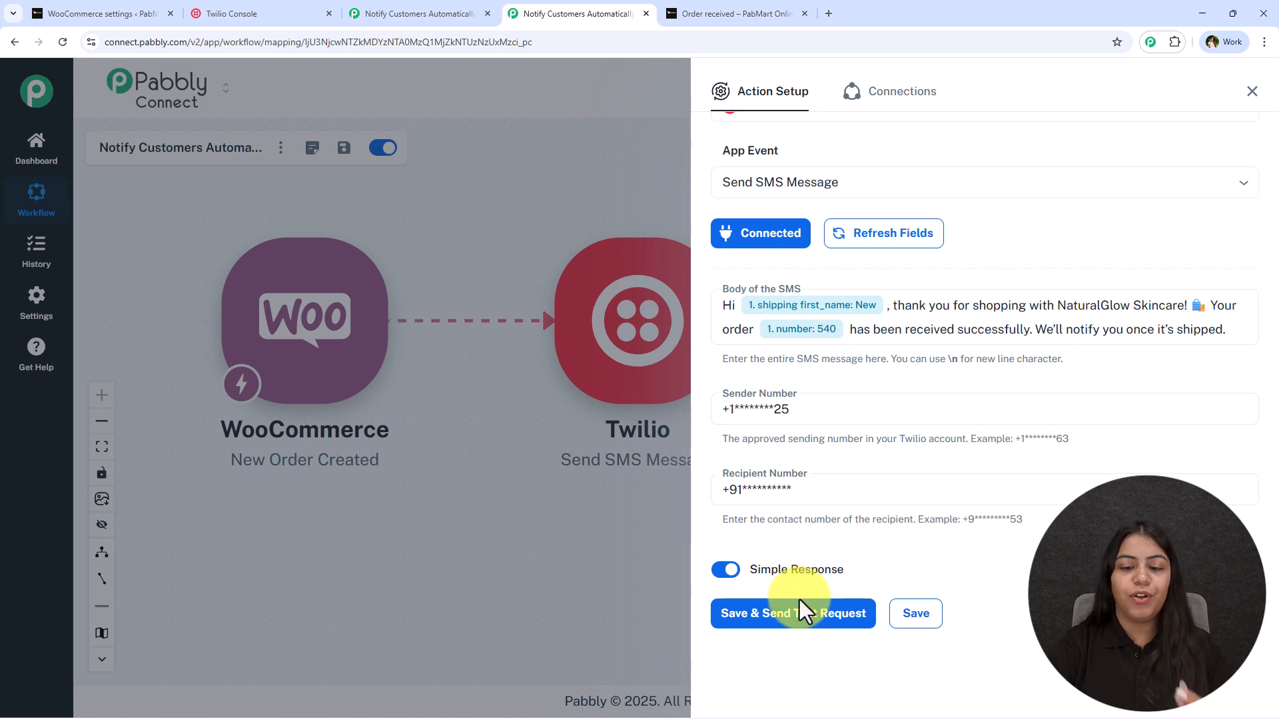
click(765, 603)
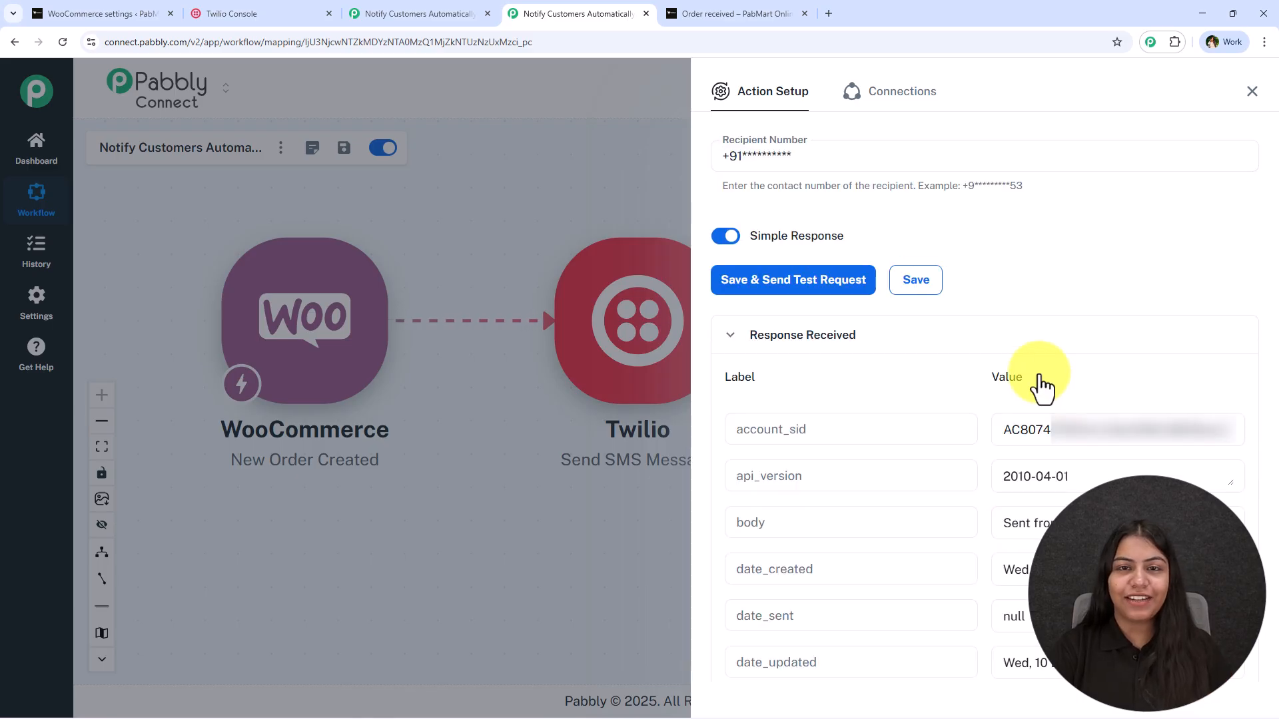
Step: Review the response fields received from the Twilio test request and close the action setup
scroll(1028, 380, down, 3)
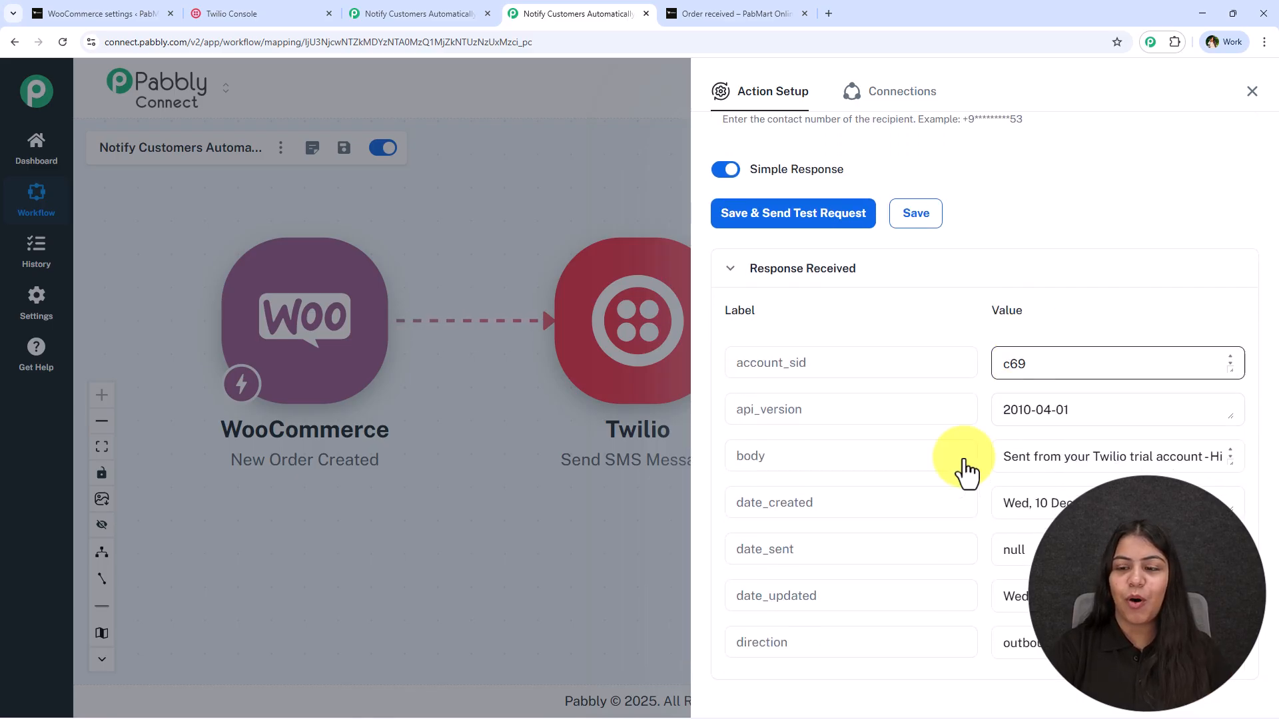
scroll(1056, 396, up, 2)
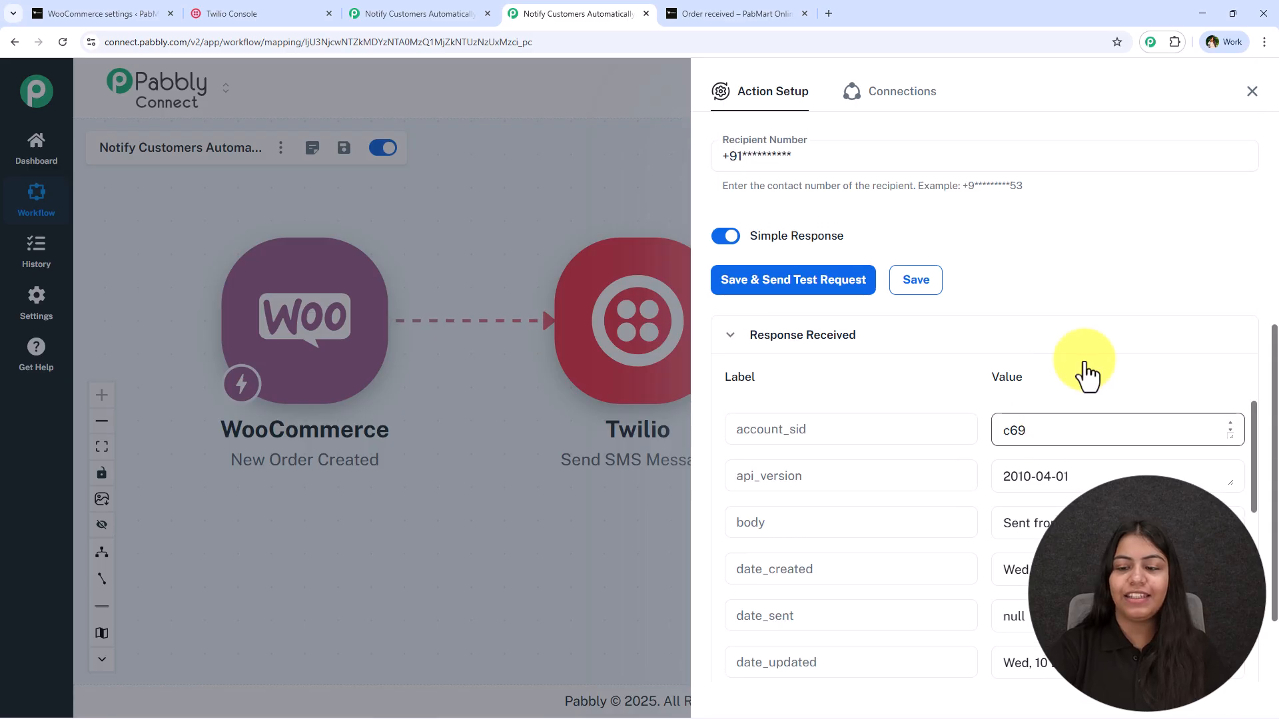
click(1251, 90)
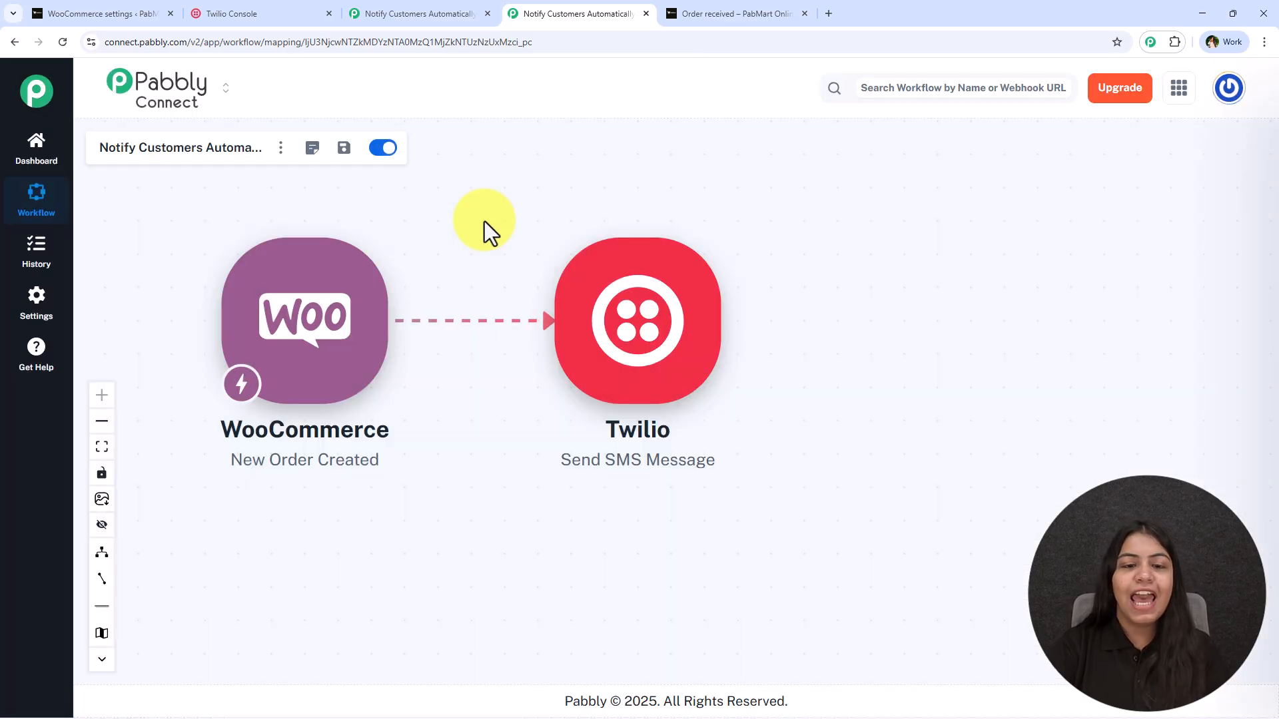
Step: Open the screenshot of the received SMS from its pasted link in a new browser tab
drag(485, 228, 559, 293)
click(828, 13)
key(ctrl+v)
key(Return)
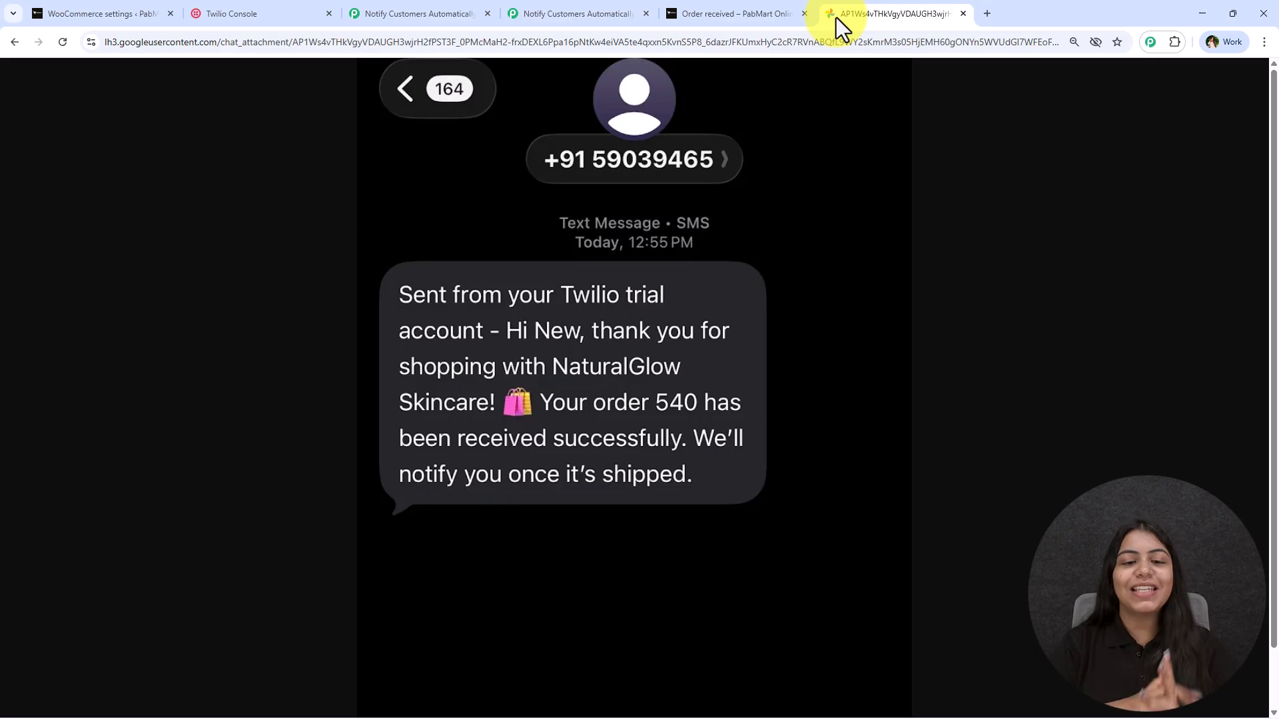
Step: Compare the finished WooCommerce-to-Twilio workflow with the received SMS screenshot and return to the workflow
click(566, 13)
drag(929, 443, 1006, 398)
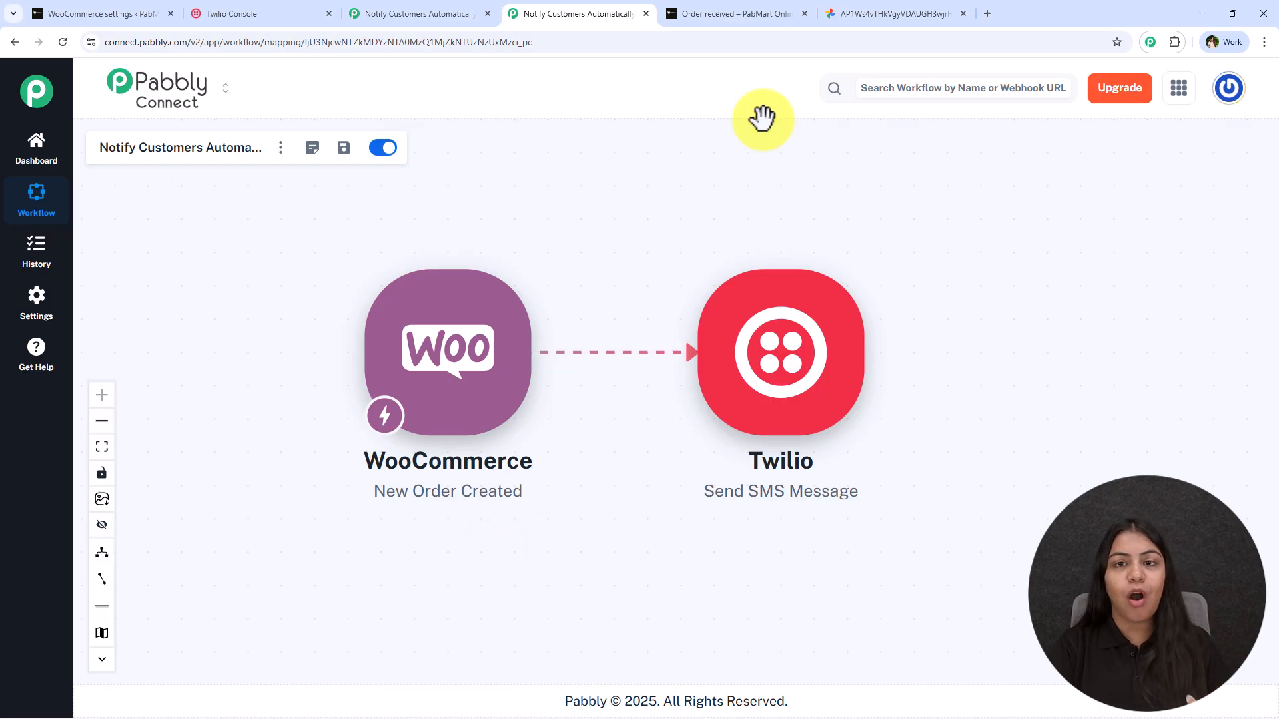
click(818, 3)
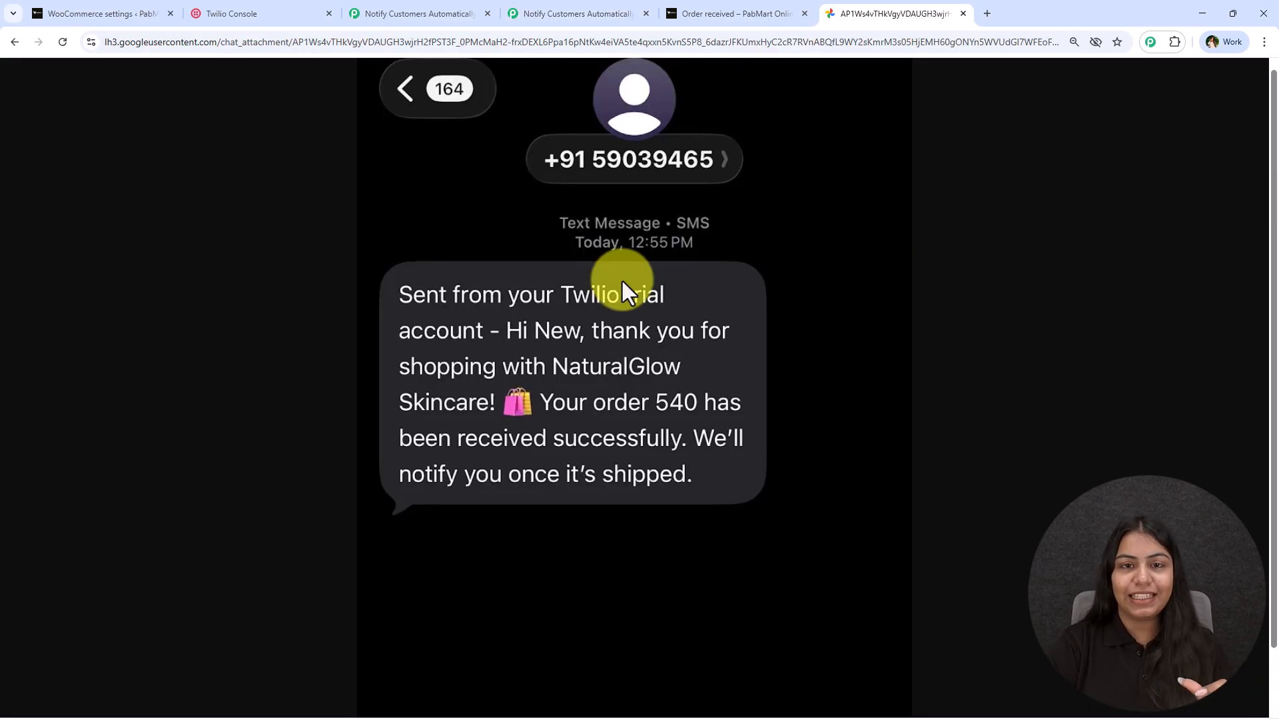
click(529, 1)
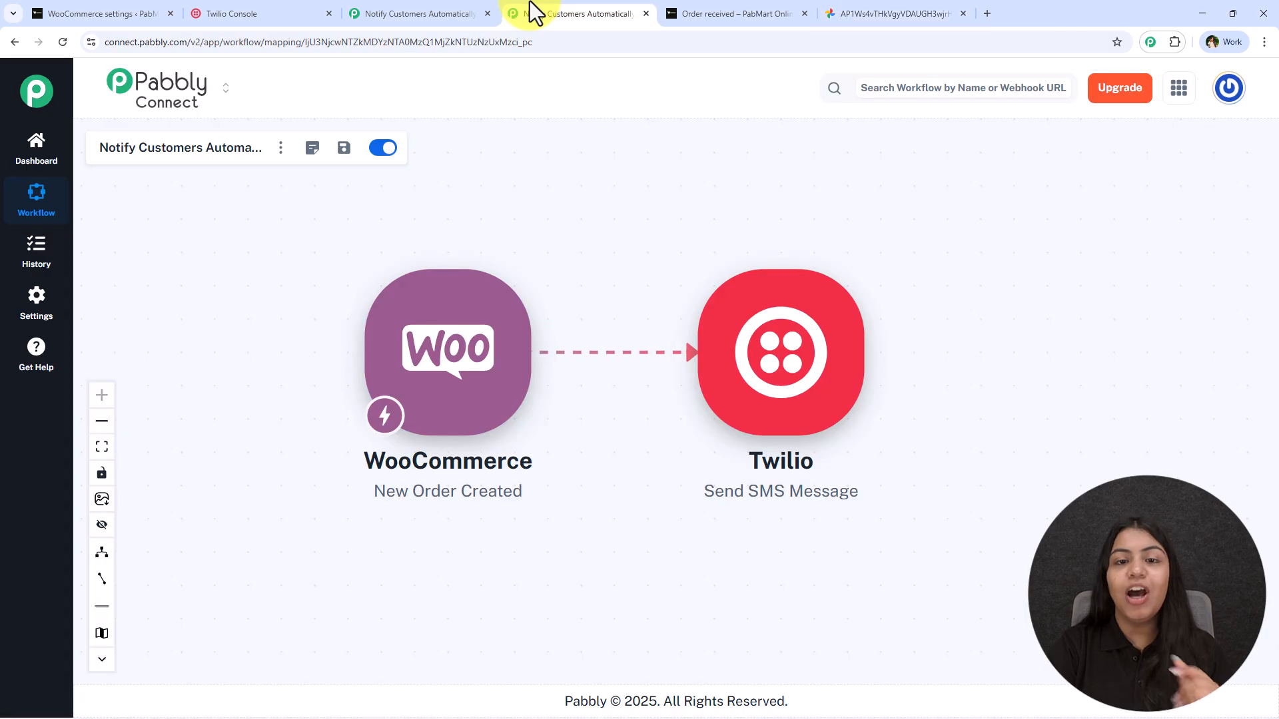